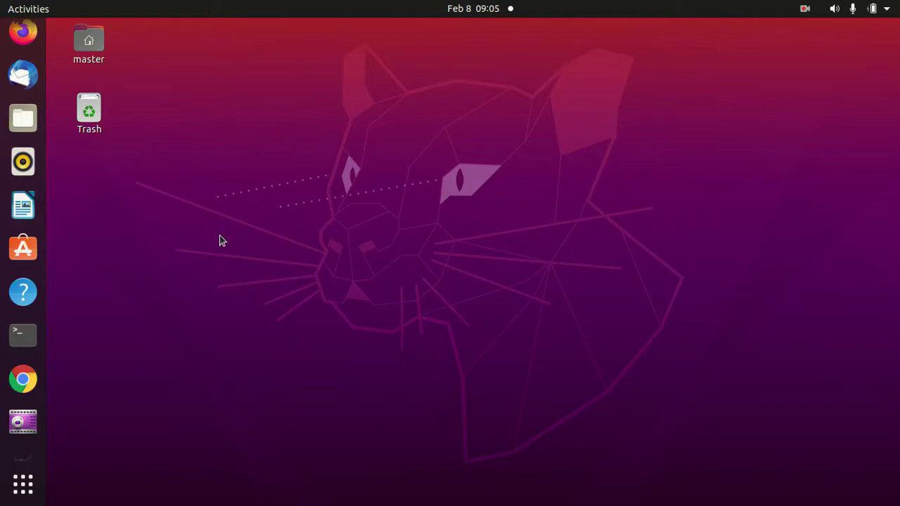
# Launch Inkscape from the Ubuntu app grid to get a blank New document 1
pyautogui.click(22, 484)
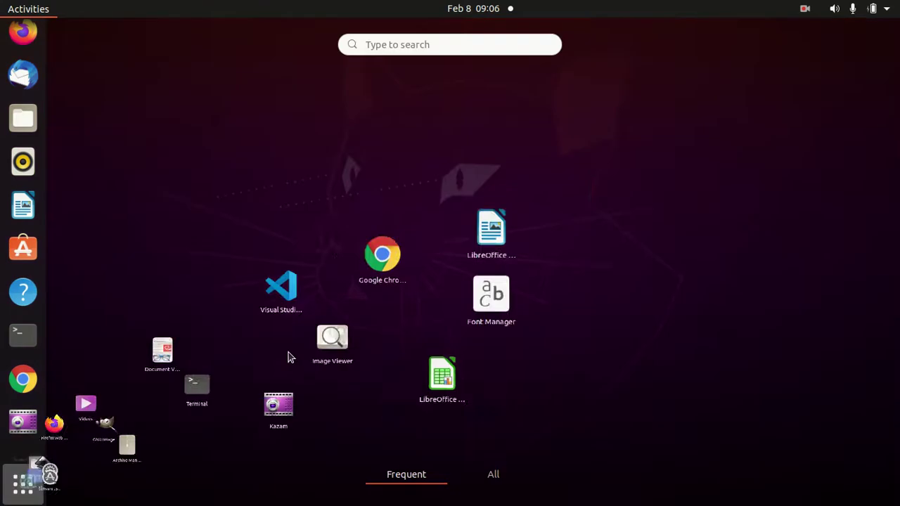
pyautogui.click(307, 209)
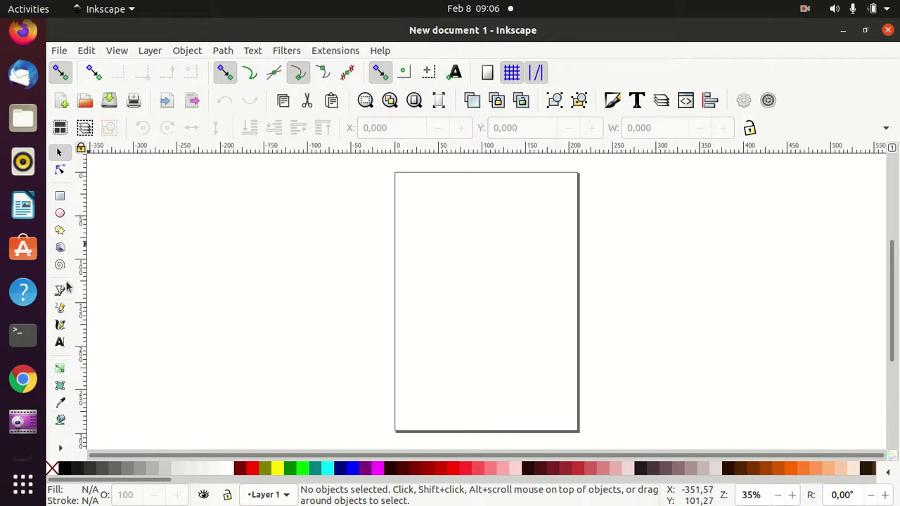
pyautogui.click(84, 51)
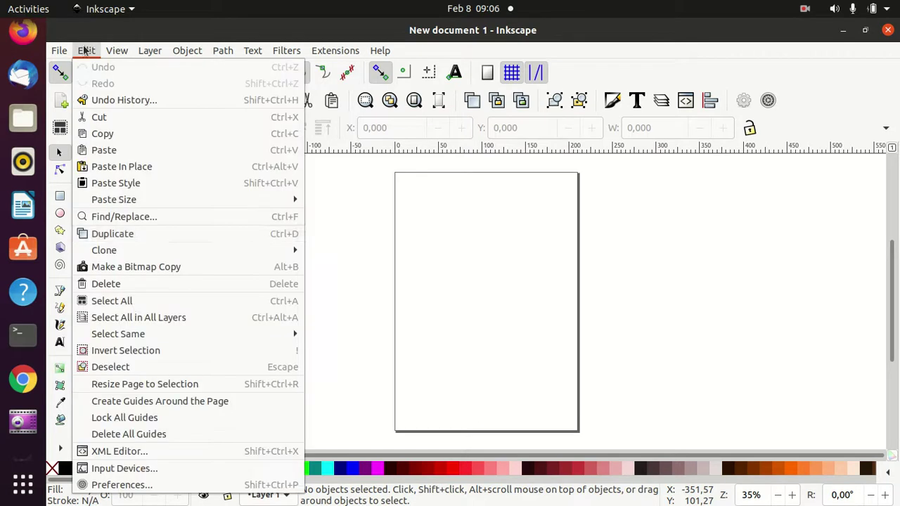
pyautogui.click(156, 485)
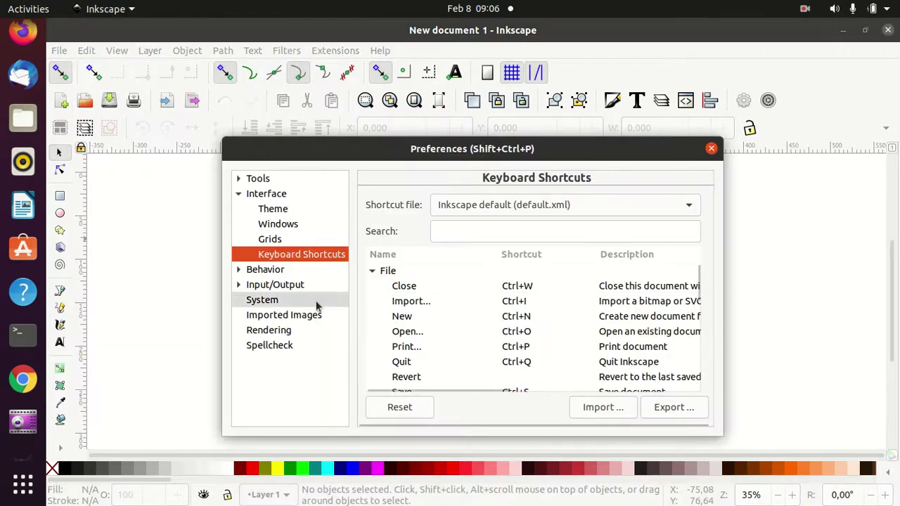
pyautogui.click(286, 212)
pyautogui.scroll(-2, 570, 403)
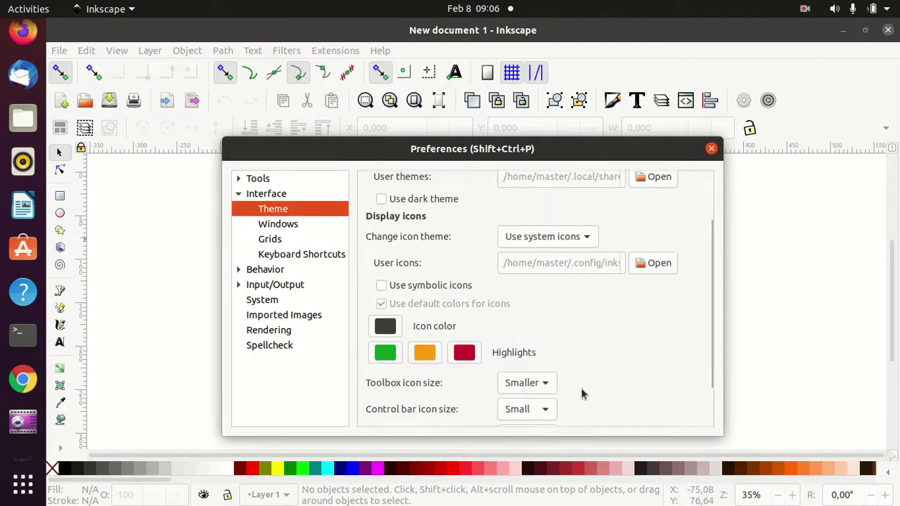
pyautogui.scroll(-2, 582, 392)
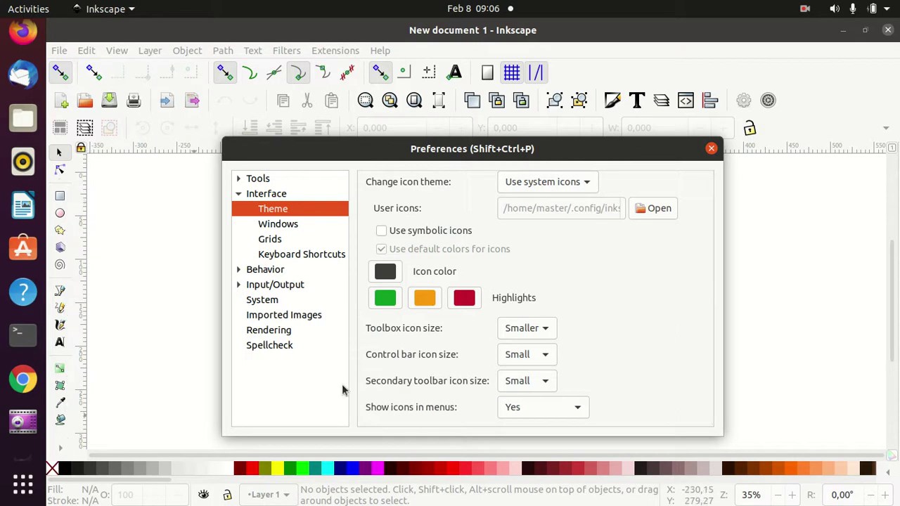
# Close Preferences, glance through the extra tools and Path operations, then bring up the File commands
pyautogui.click(712, 149)
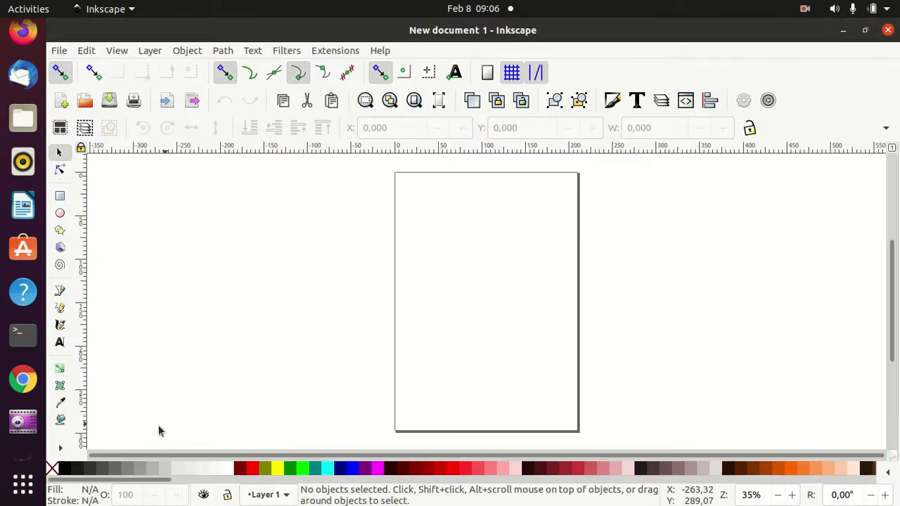
pyautogui.click(59, 449)
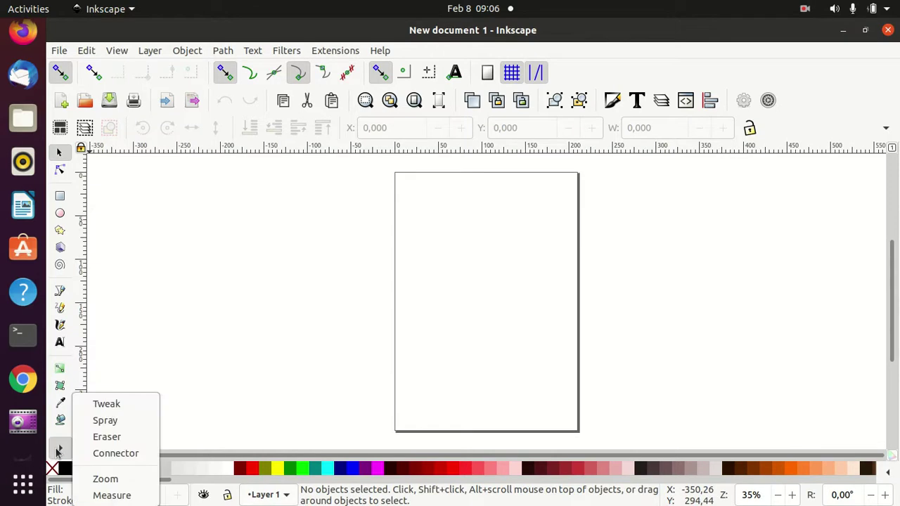
pyautogui.click(167, 278)
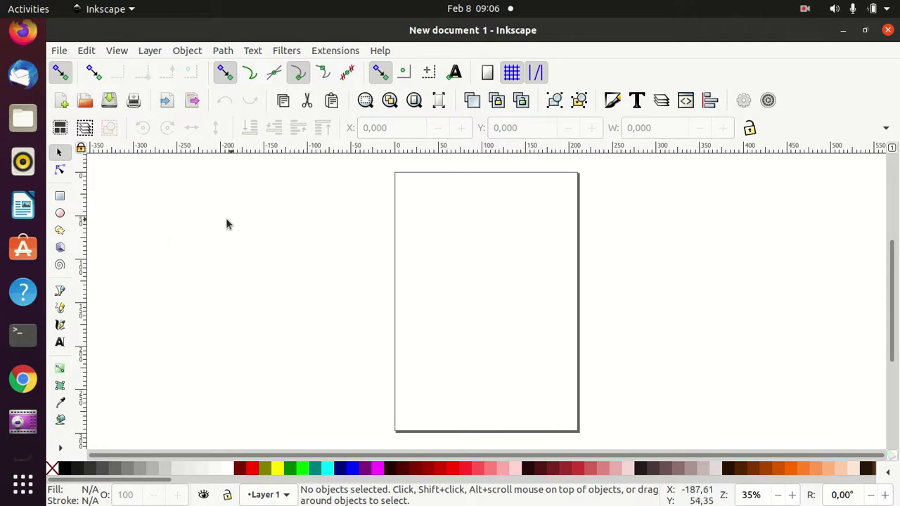
pyautogui.click(224, 52)
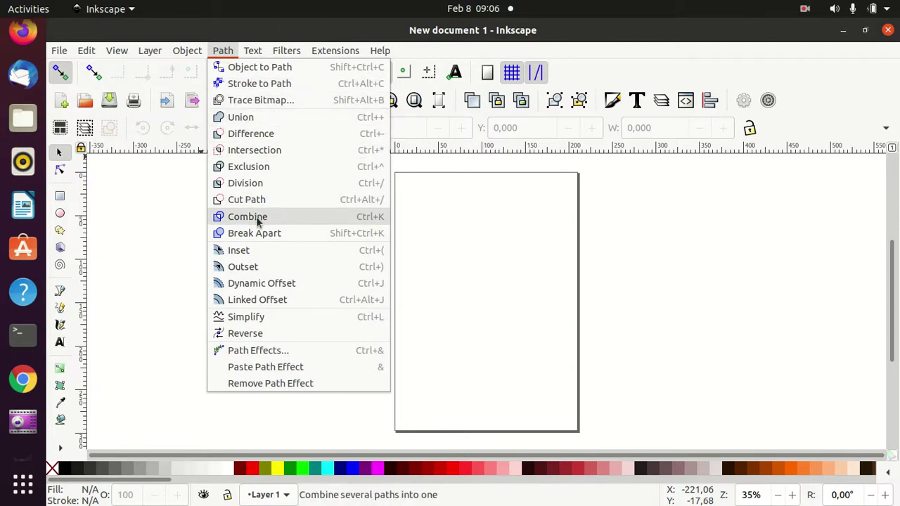
pyautogui.click(176, 247)
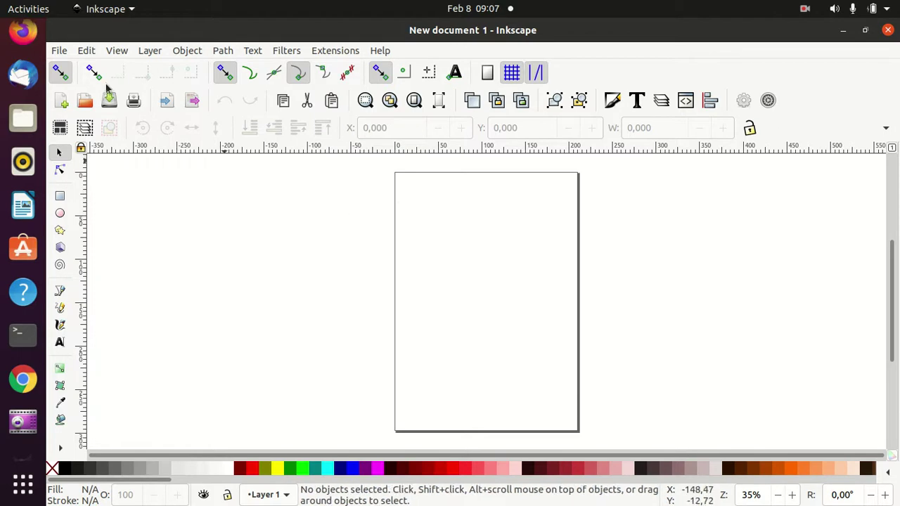
pyautogui.click(58, 50)
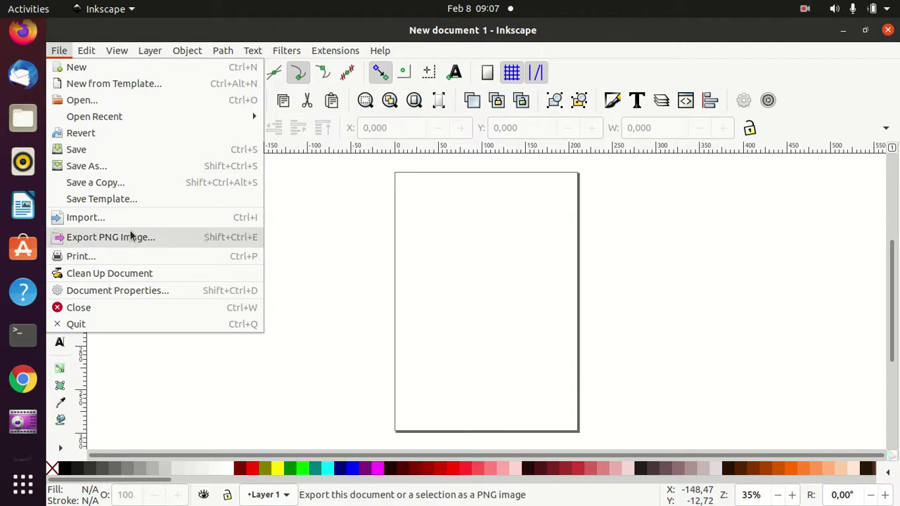
# Turn off the page border in Document Properties and zoom the view to 1:1
pyautogui.click(117, 292)
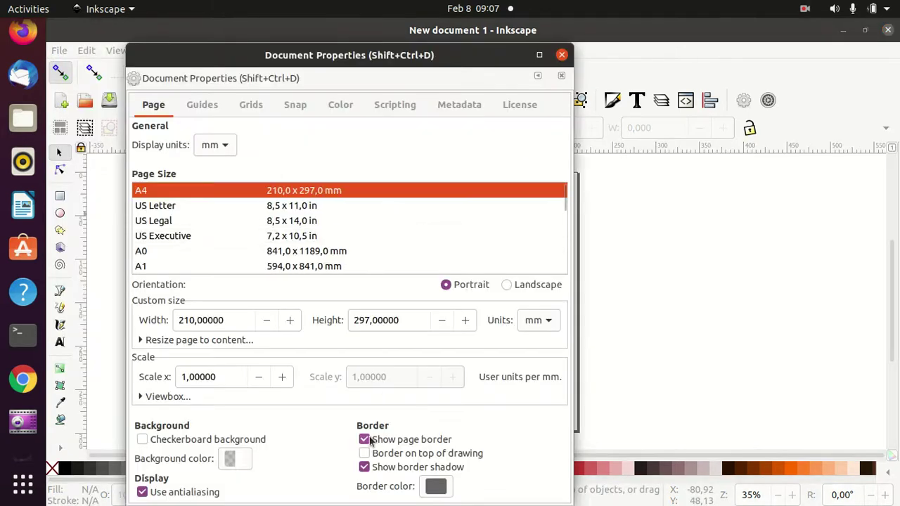
pyautogui.click(370, 441)
pyautogui.click(562, 55)
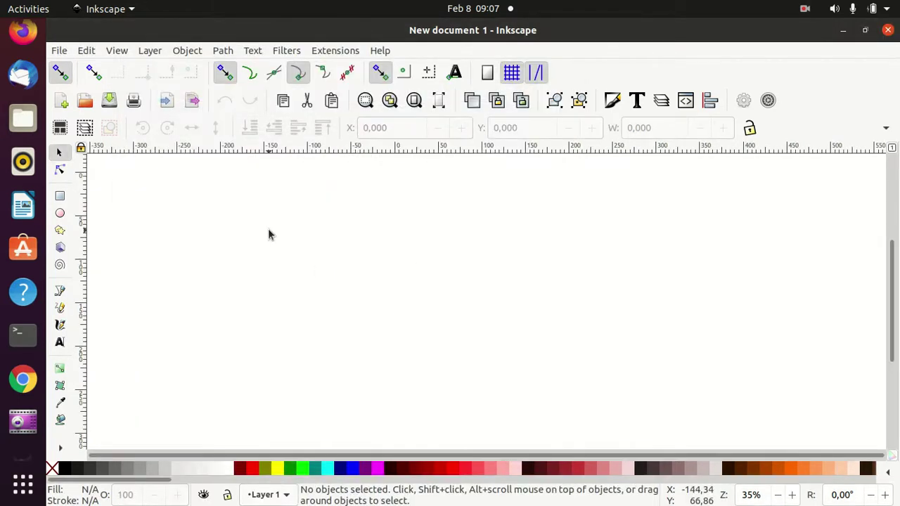
pyautogui.click(114, 52)
pyautogui.moveTo(132, 67)
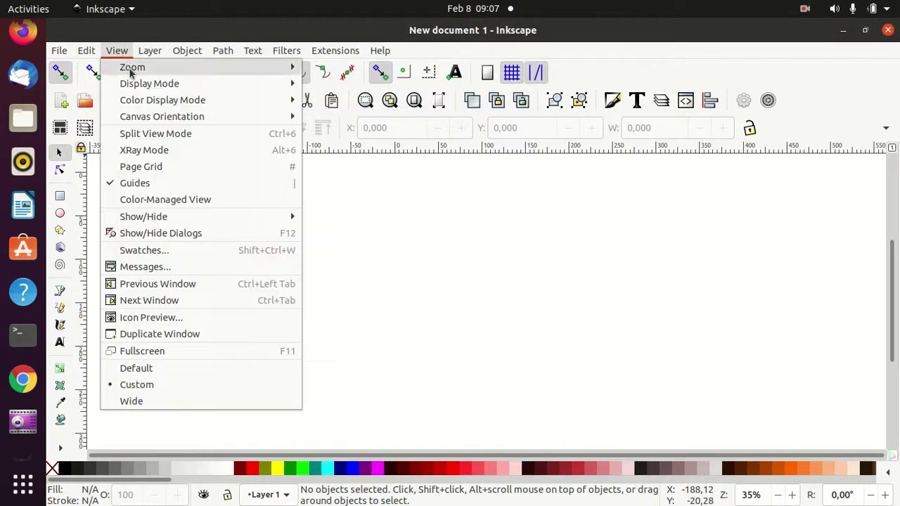
pyautogui.click(354, 102)
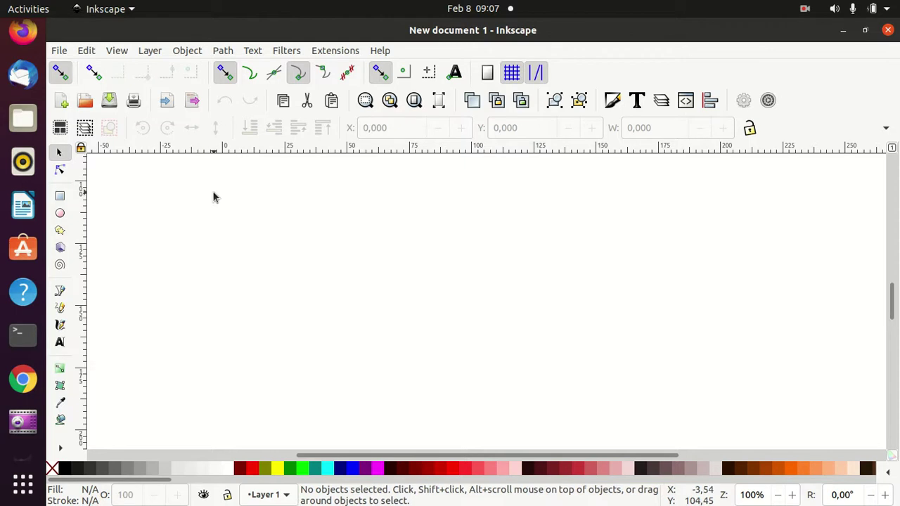
# Draw a red square at upper left plus two extra rectangles to its right
pyautogui.click(61, 197)
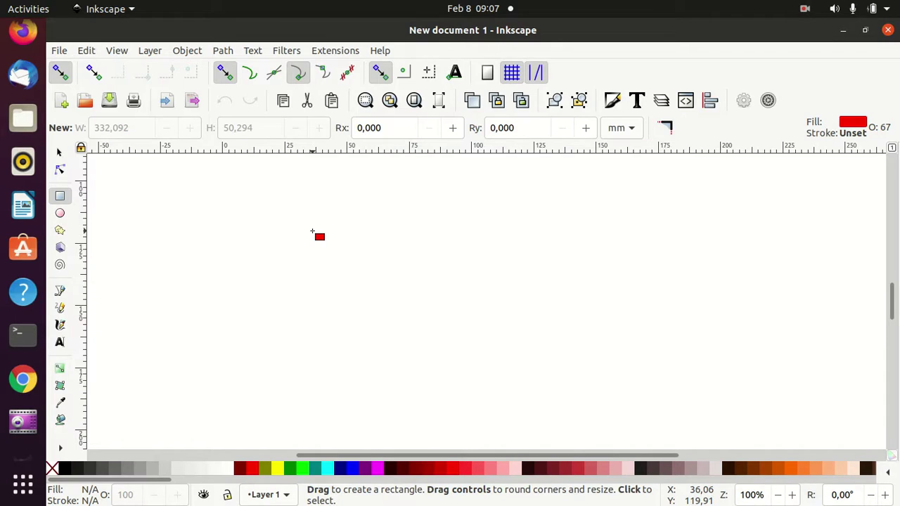
pyautogui.moveTo(312, 232)
pyautogui.mouseDown()
pyautogui.moveTo(408, 315)
pyautogui.moveTo(344, 251)
pyautogui.moveTo(372, 308)
pyautogui.moveTo(389, 307)
pyautogui.moveTo(344, 277)
pyautogui.moveTo(333, 263)
pyautogui.moveTo(383, 299)
pyautogui.mouseUp()
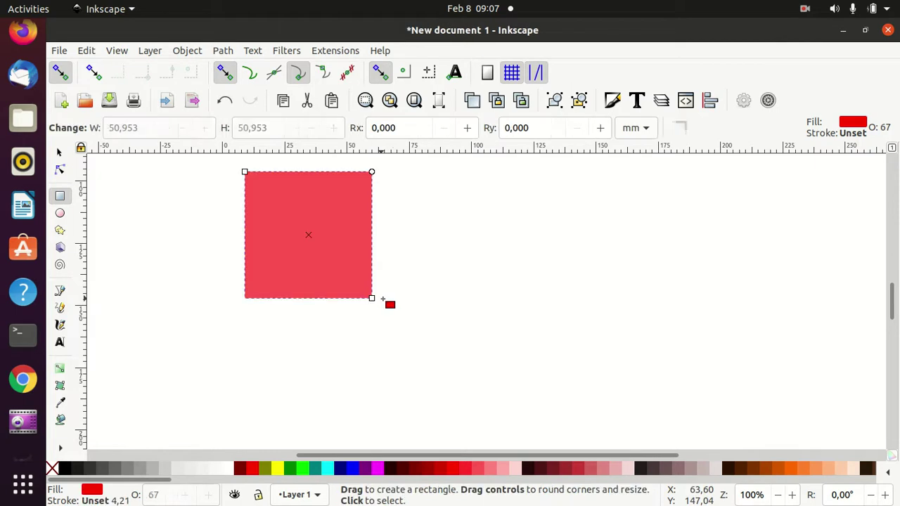
pyautogui.moveTo(479, 195)
pyautogui.mouseDown()
pyautogui.moveTo(523, 280)
pyautogui.moveTo(551, 275)
pyautogui.moveTo(563, 252)
pyautogui.moveTo(453, 203)
pyautogui.moveTo(657, 275)
pyautogui.moveTo(533, 279)
pyautogui.moveTo(573, 267)
pyautogui.moveTo(674, 346)
pyautogui.moveTo(569, 346)
pyautogui.moveTo(504, 286)
pyautogui.moveTo(575, 327)
pyautogui.moveTo(586, 299)
pyautogui.moveTo(540, 292)
pyautogui.moveTo(519, 246)
pyautogui.moveTo(569, 239)
pyautogui.moveTo(536, 250)
pyautogui.moveTo(657, 374)
pyautogui.moveTo(549, 256)
pyautogui.moveTo(750, 356)
pyautogui.moveTo(642, 327)
pyautogui.moveTo(654, 396)
pyautogui.moveTo(516, 206)
pyautogui.moveTo(583, 308)
pyautogui.moveTo(521, 236)
pyautogui.moveTo(622, 353)
pyautogui.moveTo(534, 274)
pyautogui.moveTo(555, 280)
pyautogui.moveTo(595, 327)
pyautogui.moveTo(566, 281)
pyautogui.moveTo(504, 239)
pyautogui.moveTo(555, 290)
pyautogui.moveTo(504, 230)
pyautogui.moveTo(533, 271)
pyautogui.mouseUp()
pyautogui.moveTo(589, 308)
pyautogui.mouseDown()
pyautogui.moveTo(673, 391)
pyautogui.moveTo(644, 353)
pyautogui.moveTo(674, 382)
pyautogui.moveTo(652, 363)
pyautogui.moveTo(654, 373)
pyautogui.mouseUp()
# Select the two extra rectangles and delete them
pyautogui.press('s')
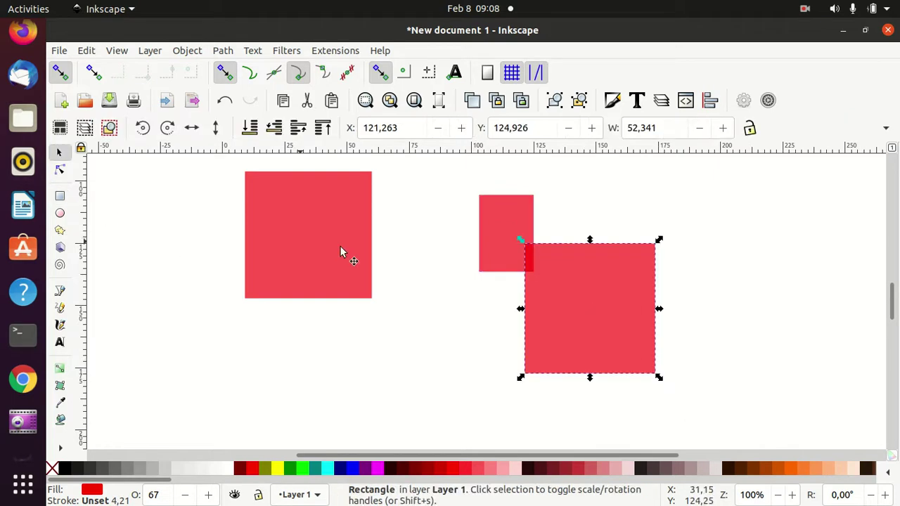
pyautogui.keyDown('shift'); pyautogui.click(492, 227); pyautogui.keyUp('shift')
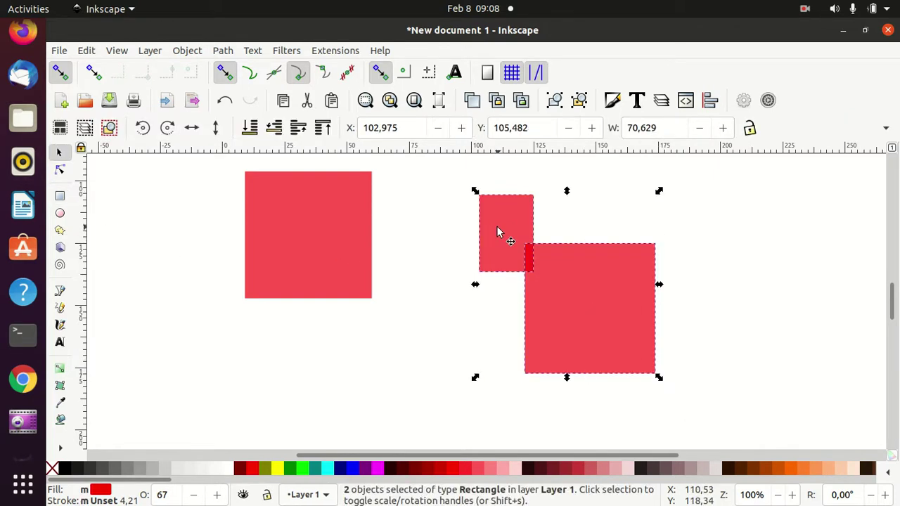
pyautogui.press('Delete')
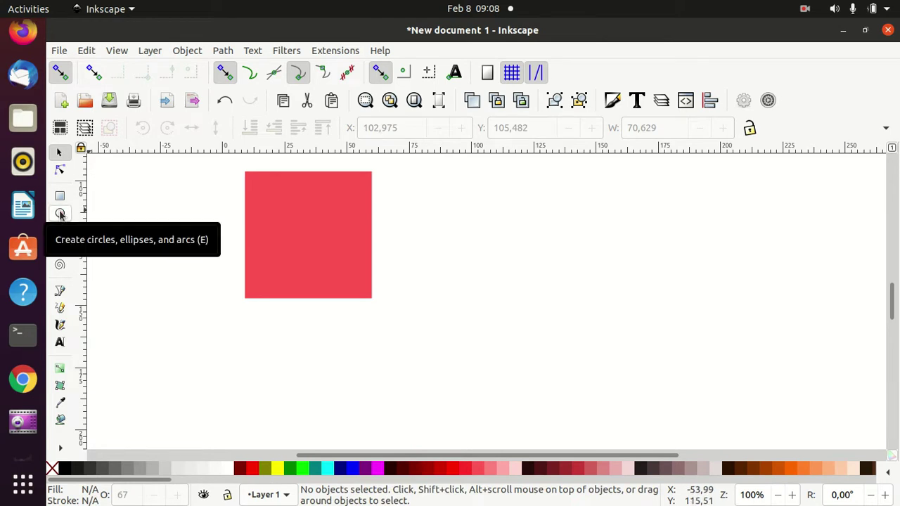
# Draw a circle right of the square and fill it yellow
pyautogui.click(60, 213)
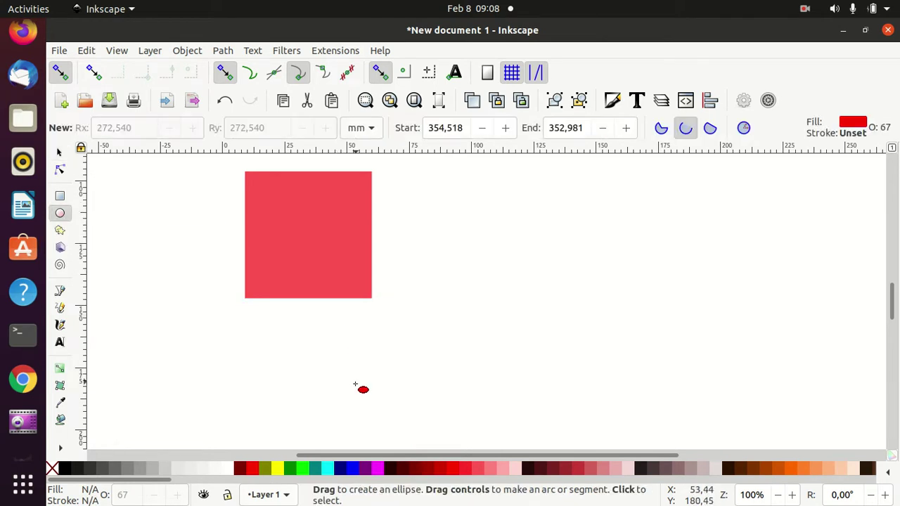
pyautogui.press('ctrl')
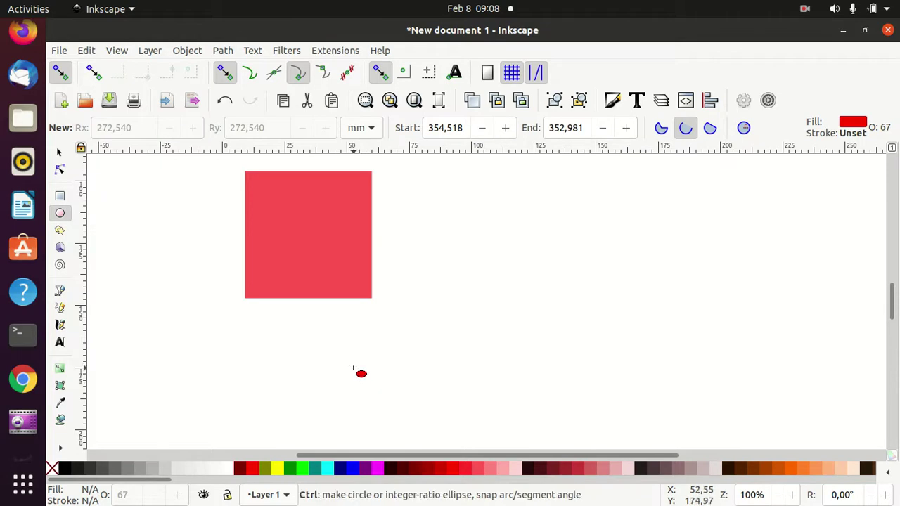
pyautogui.moveTo(468, 246)
pyautogui.mouseDown()
pyautogui.moveTo(529, 288)
pyautogui.moveTo(536, 317)
pyautogui.mouseUp()
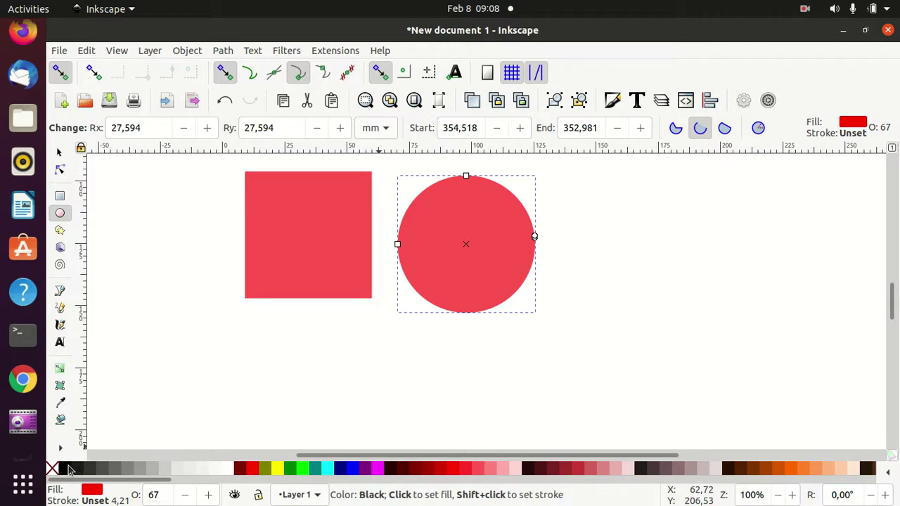
pyautogui.click(275, 468)
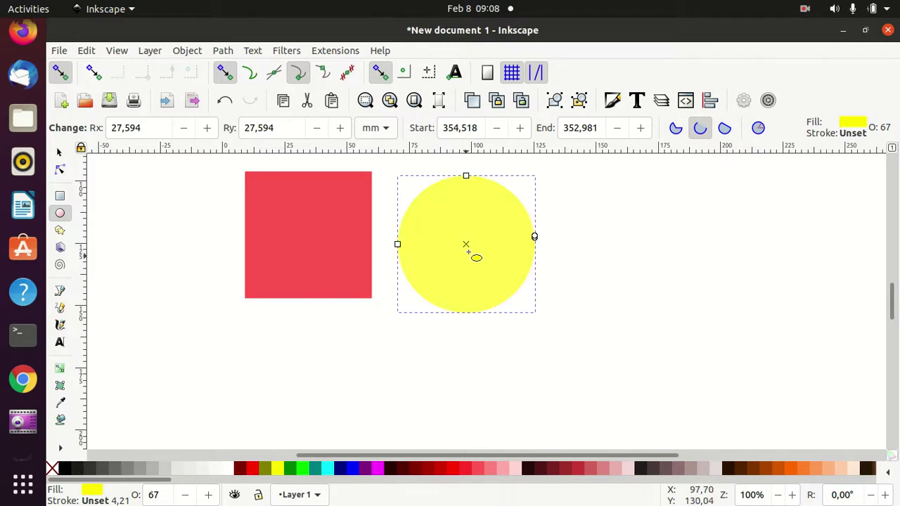
# Move the yellow circle onto the red square's lower-right corner
pyautogui.click(59, 153)
pyautogui.moveTo(474, 252); pyautogui.dragTo(386, 307)
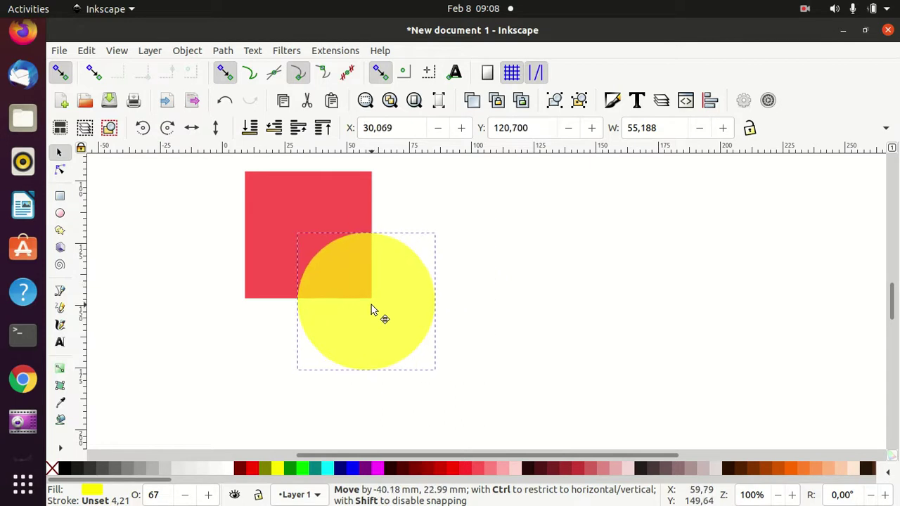
pyautogui.moveTo(386, 308); pyautogui.dragTo(373, 308)
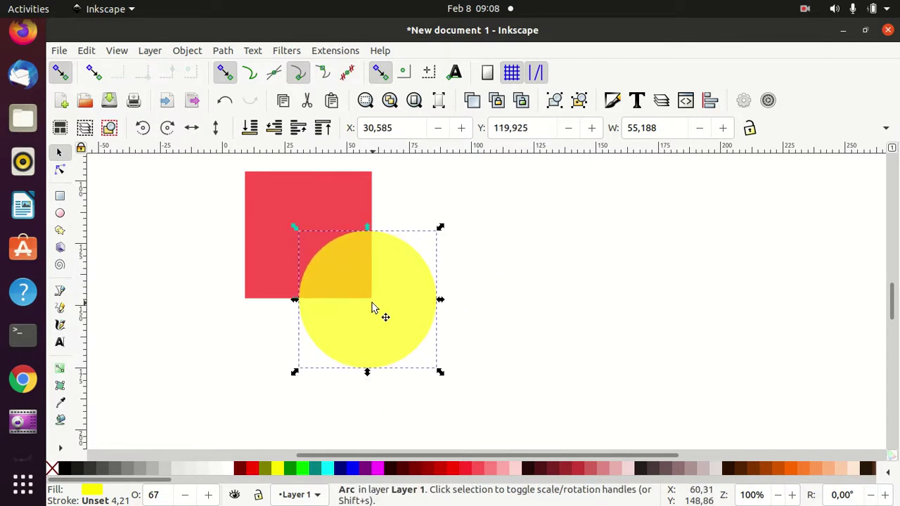
# Raise the yellow circle's opacity to about 70%, then collapse the Fill and Stroke panel
pyautogui.click(613, 101)
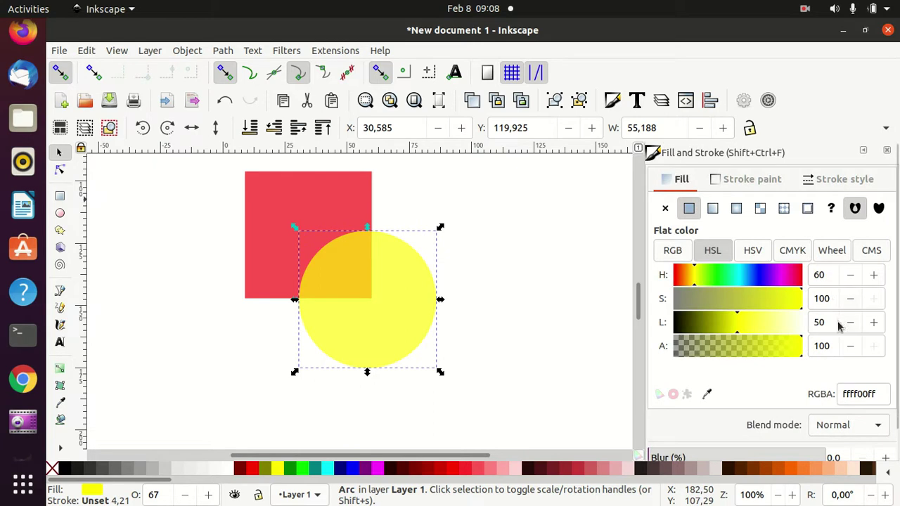
pyautogui.scroll(-2, 756, 406)
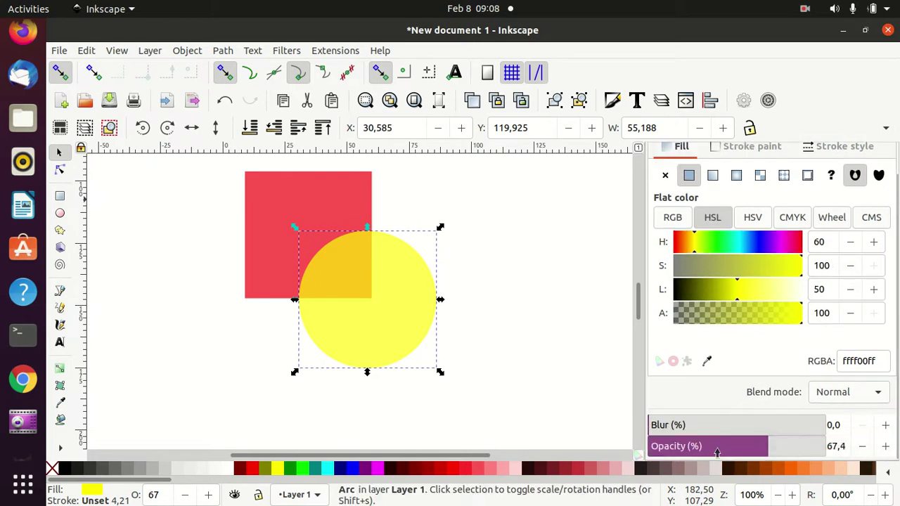
pyautogui.moveTo(771, 448); pyautogui.dragTo(774, 449)
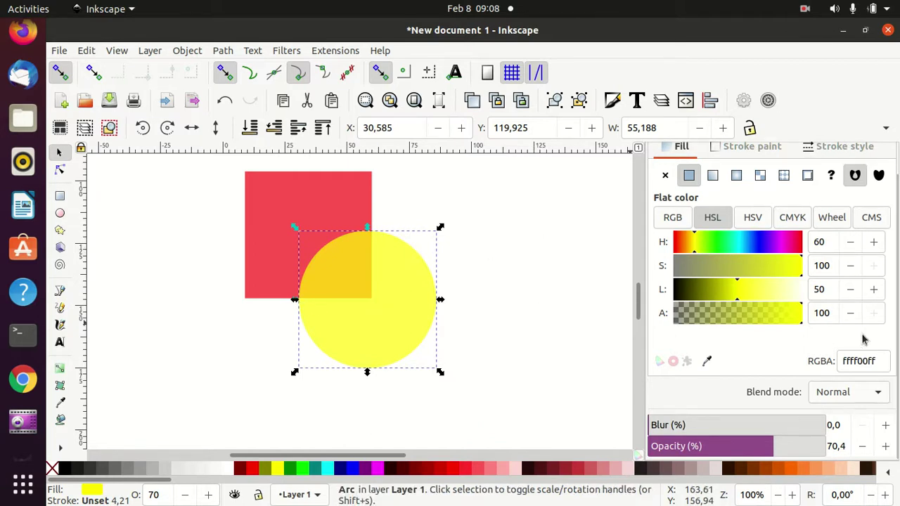
pyautogui.scroll(2, 864, 340)
pyautogui.click(864, 148)
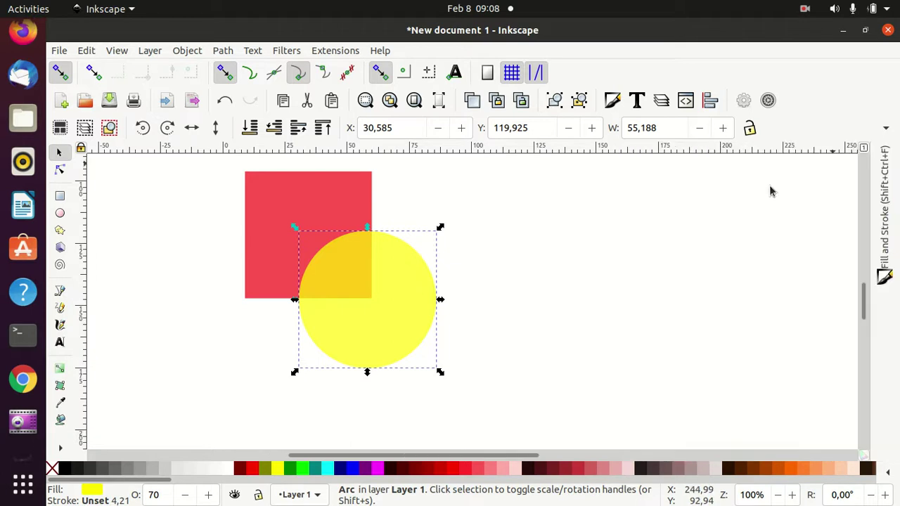
pyautogui.click(569, 248)
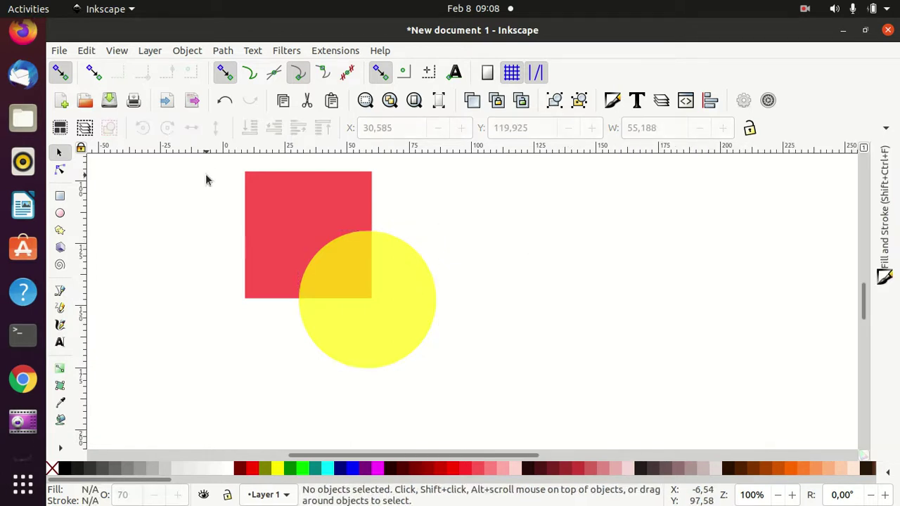
# Duplicate the square and circle and move the copy to the right
pyautogui.moveTo(209, 166); pyautogui.dragTo(460, 396)
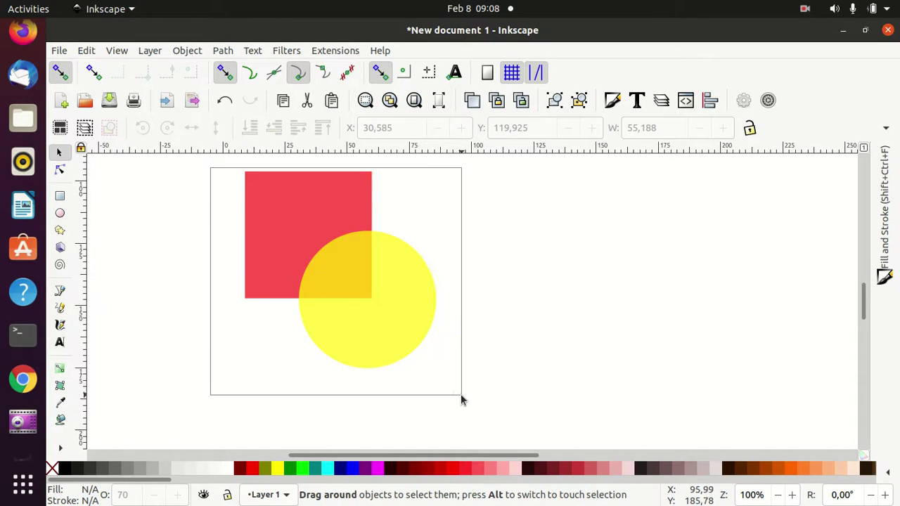
pyautogui.press('ctrl')
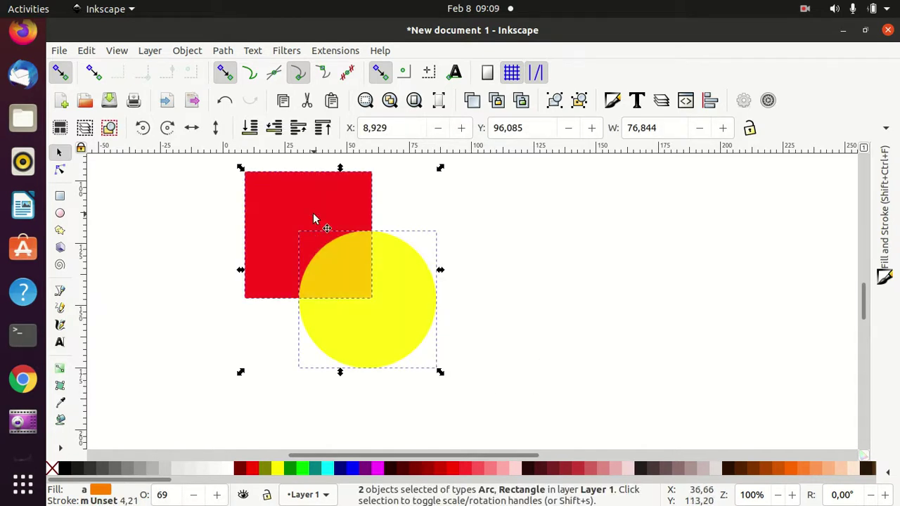
pyautogui.moveTo(314, 216); pyautogui.dragTo(559, 237)
pyautogui.moveTo(455, 456)
pyautogui.mouseDown()
pyautogui.moveTo(533, 461)
pyautogui.moveTo(509, 458)
pyautogui.mouseUp()
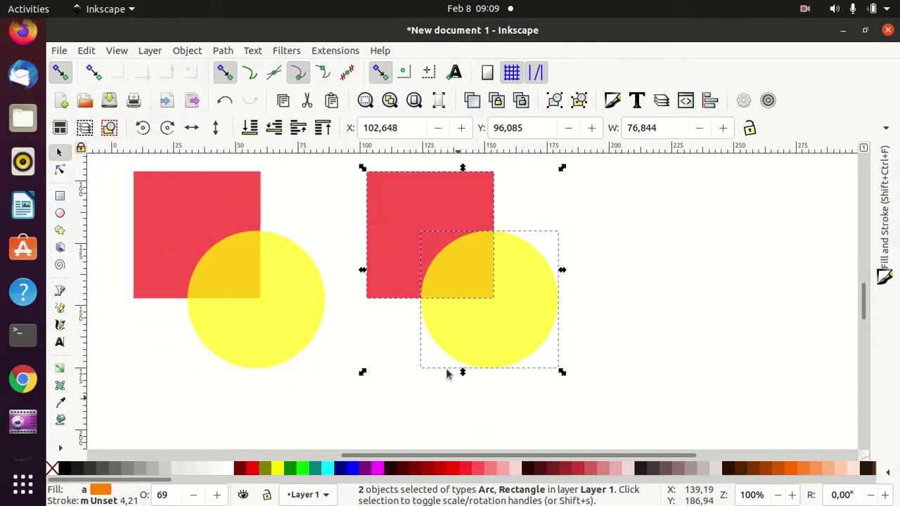
# Select the right-hand square and circle together, undoing an accidental circle nudge
pyautogui.click(331, 205)
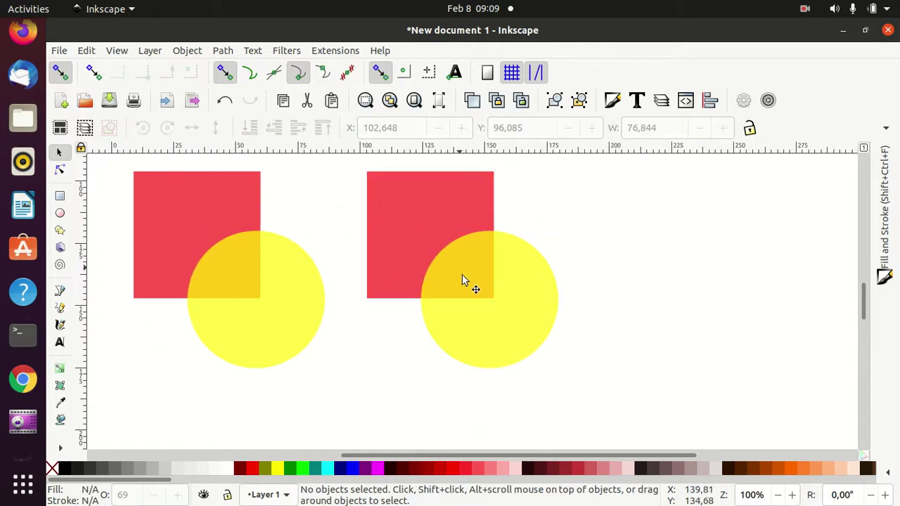
pyautogui.click(401, 211)
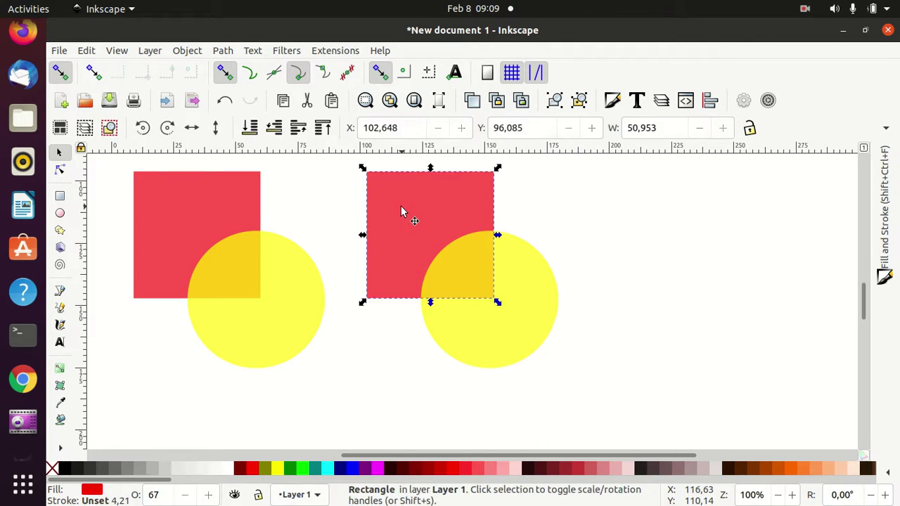
pyautogui.click(648, 310)
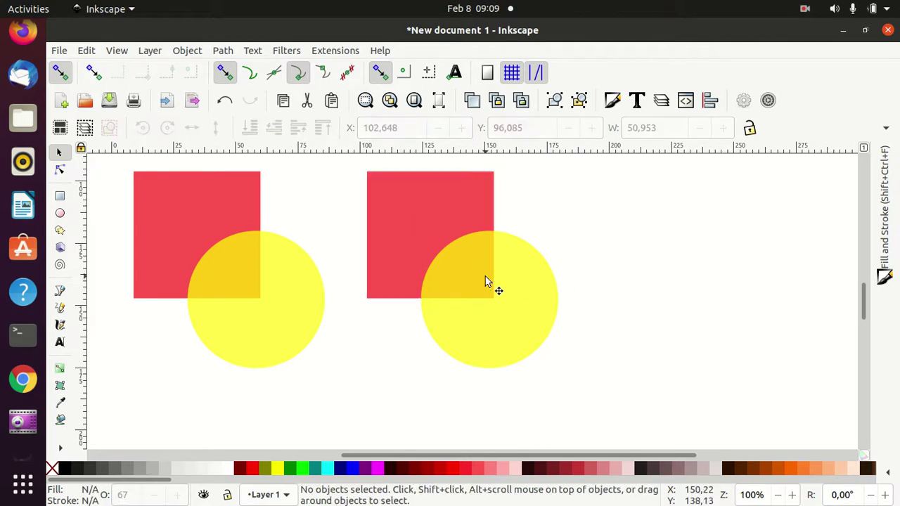
pyautogui.moveTo(529, 292); pyautogui.dragTo(546, 301)
pyautogui.hotkey('ctrl', 'z')
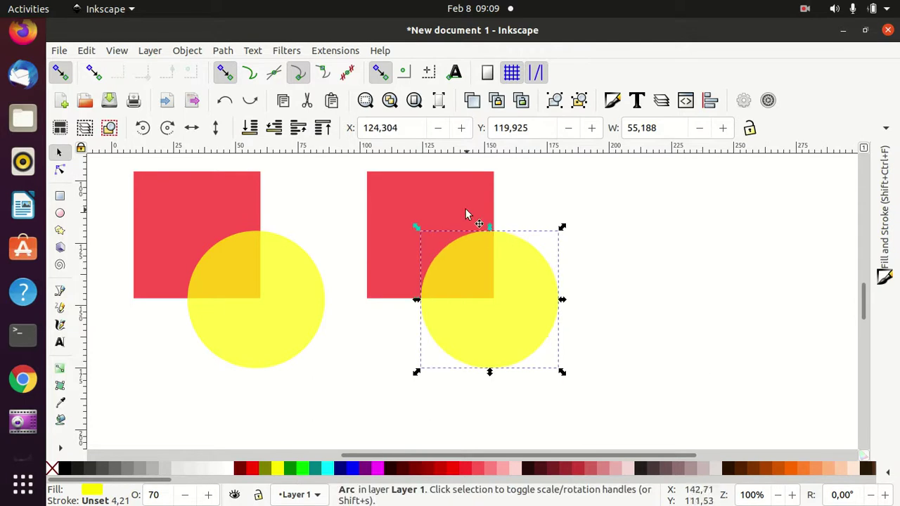
pyautogui.click(466, 210)
pyautogui.keyDown('shift'); pyautogui.click(526, 279); pyautogui.keyUp('shift')
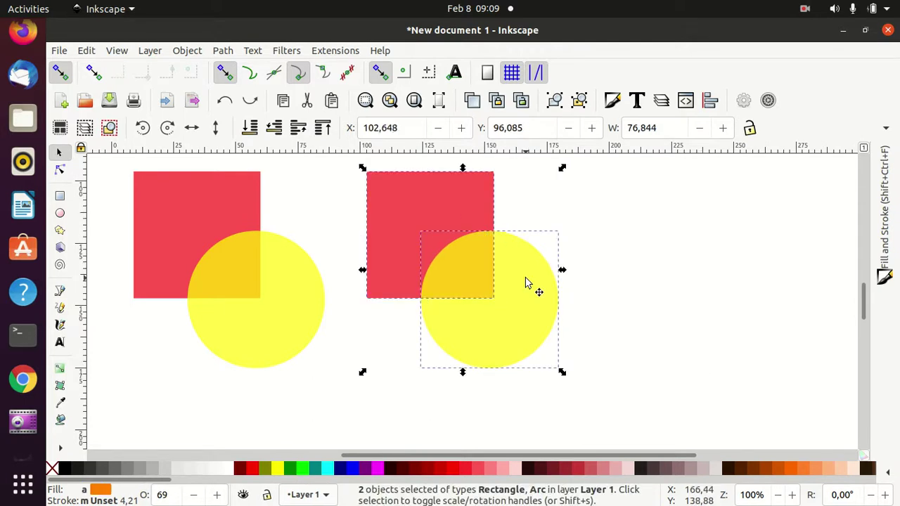
pyautogui.click(688, 316)
pyautogui.keyDown('shift'); pyautogui.click(437, 219); pyautogui.keyUp('shift')
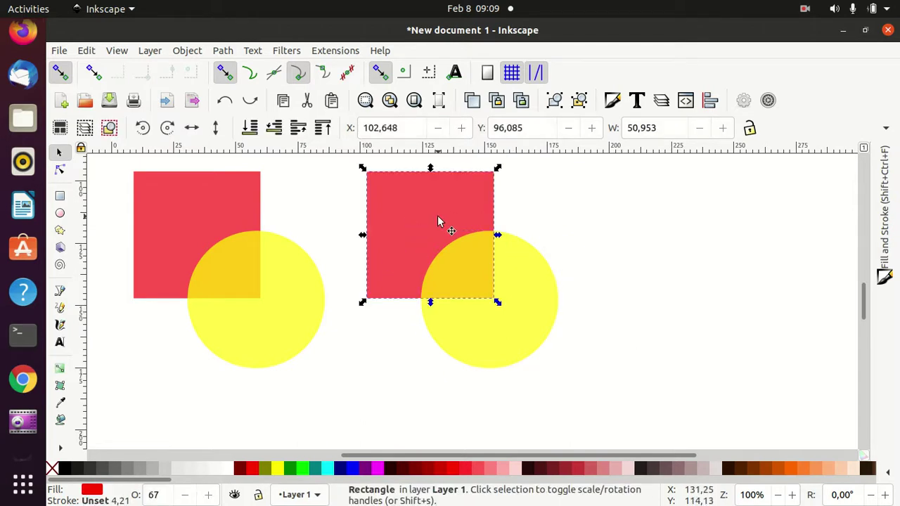
pyautogui.keyDown('shift'); pyautogui.click(518, 320); pyautogui.keyUp('shift')
pyautogui.click(673, 337)
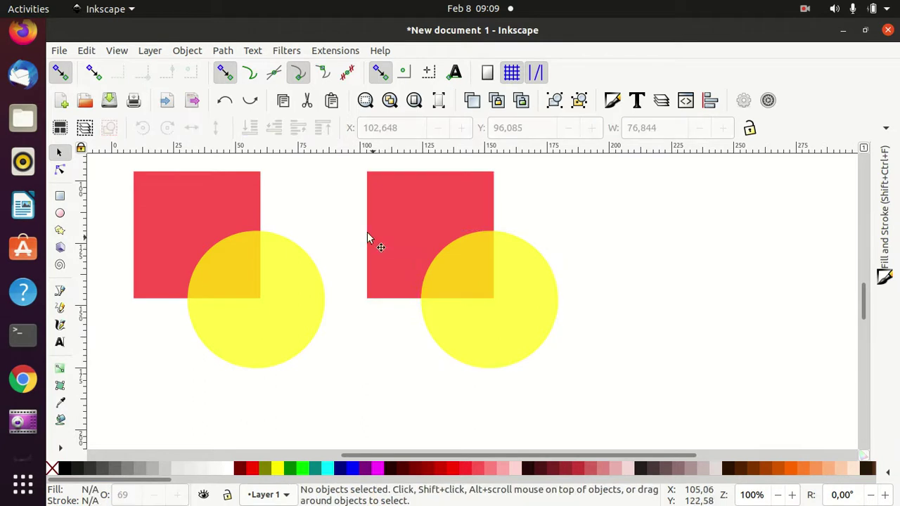
pyautogui.moveTo(327, 161); pyautogui.dragTo(623, 422)
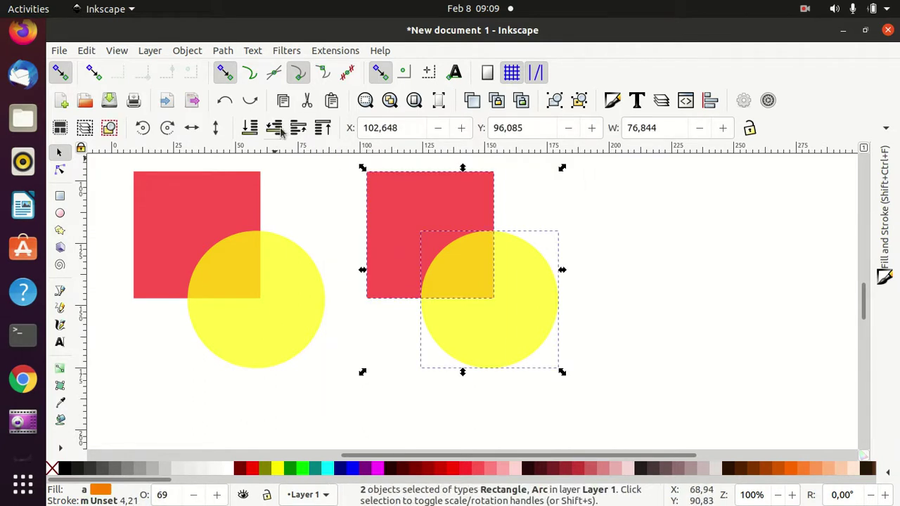
# Cut the circle from the right-hand square with Path > Difference, then select the left pair
pyautogui.click(223, 53)
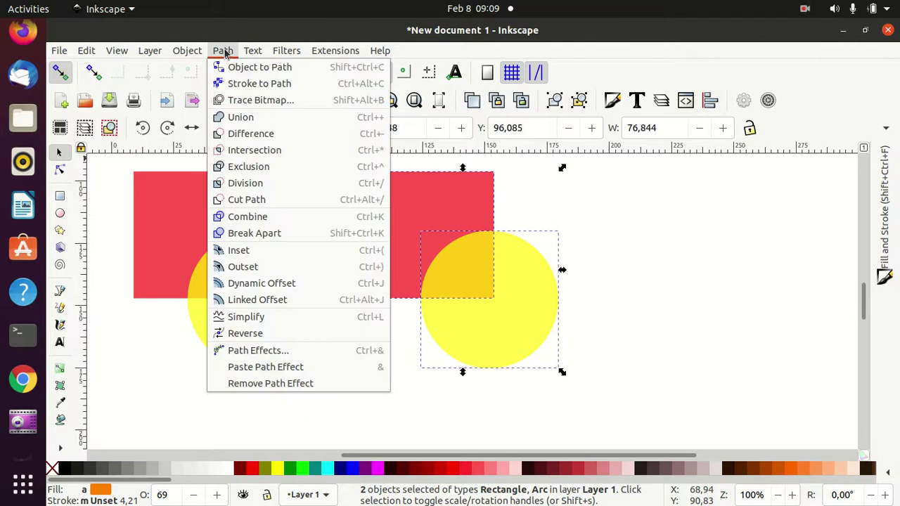
pyautogui.click(257, 139)
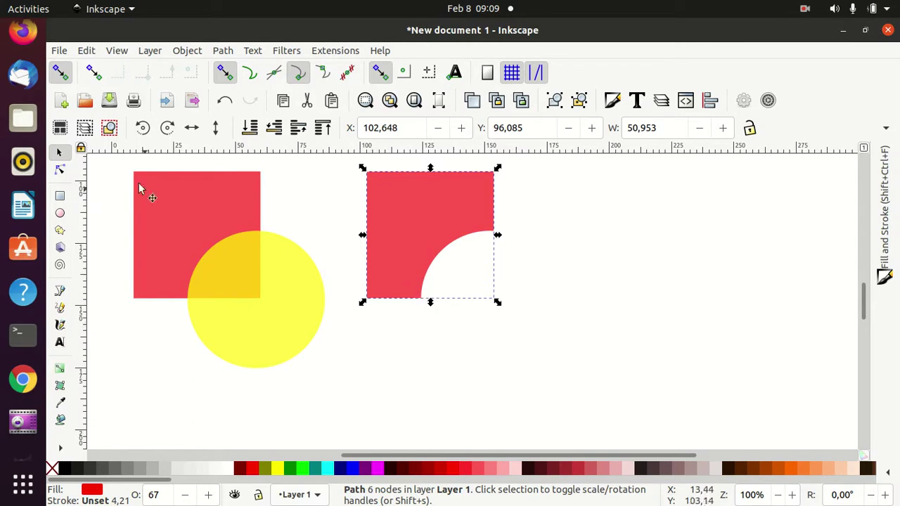
pyautogui.click(120, 169)
pyautogui.moveTo(112, 160); pyautogui.dragTo(342, 385)
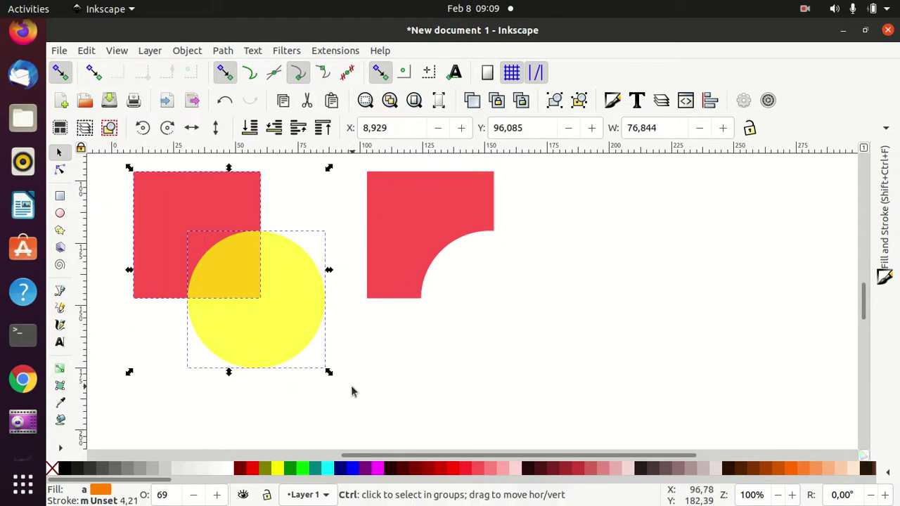
# Copy the left square and circle to the far right and select both copies
pyautogui.hotkey('ctrl', 'z')
pyautogui.moveTo(206, 208); pyautogui.dragTo(599, 263)
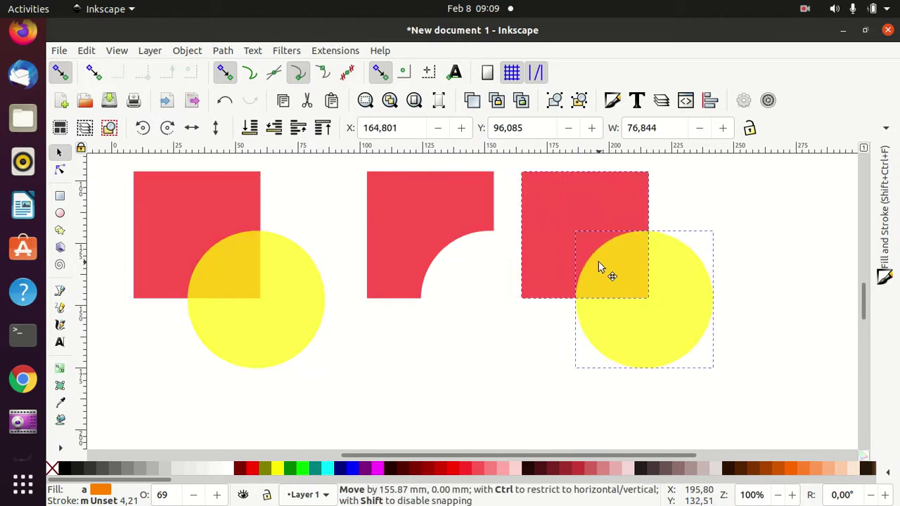
pyautogui.click(445, 356)
pyautogui.click(539, 186)
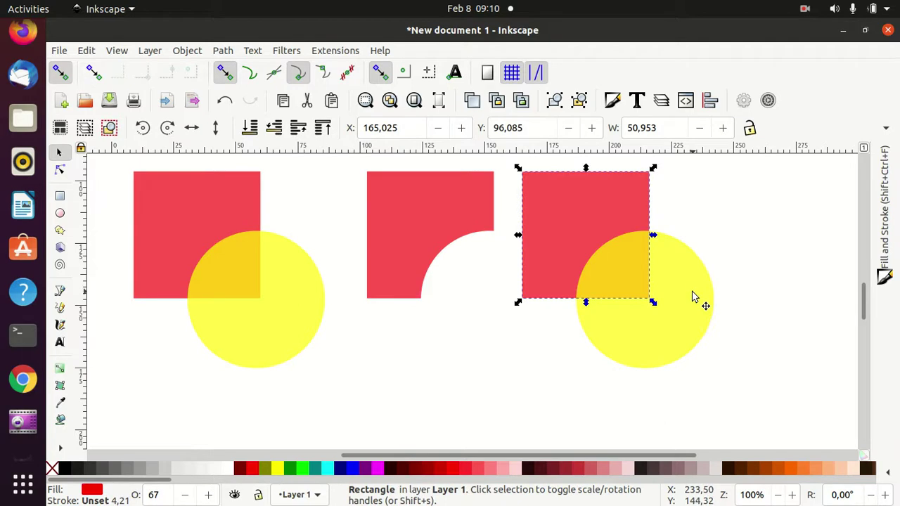
pyautogui.keyDown('shift'); pyautogui.click(692, 297); pyautogui.keyUp('shift')
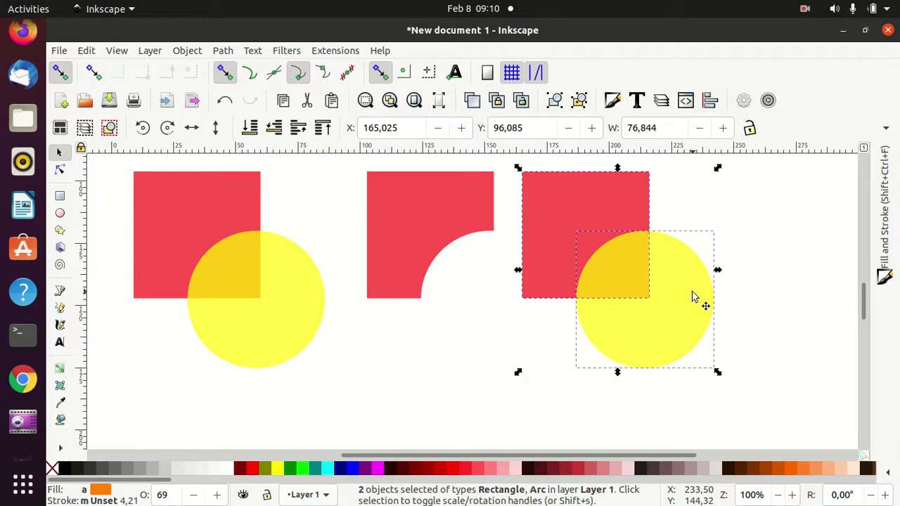
# Merge the far-right square and circle into one path with Path > Combine
pyautogui.click(224, 52)
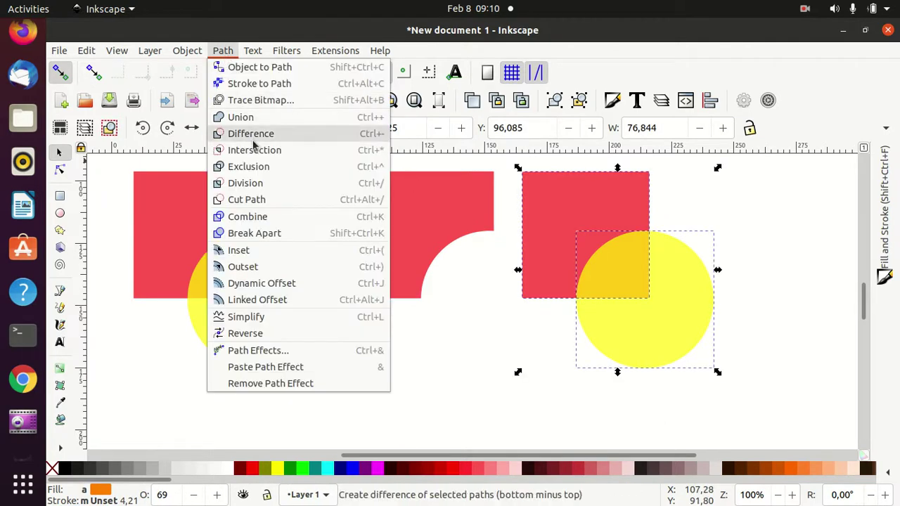
pyautogui.click(272, 217)
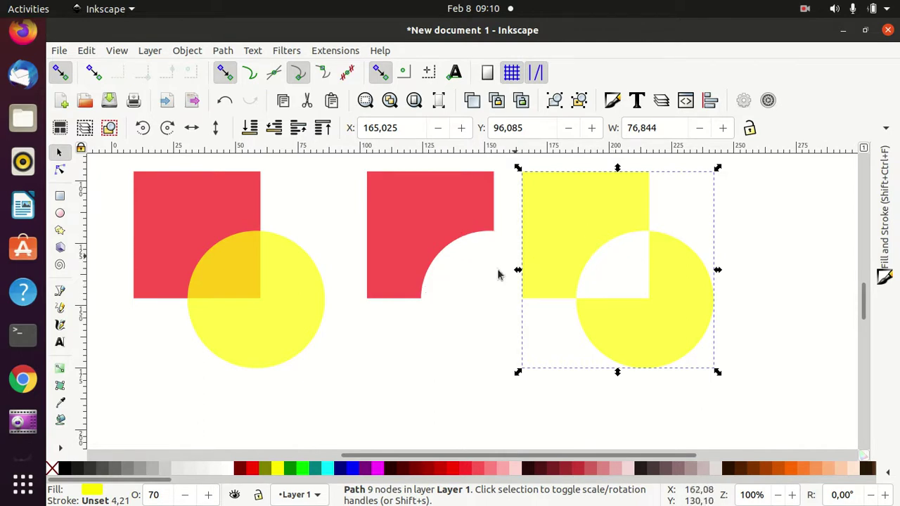
pyautogui.click(273, 276)
pyautogui.click(671, 301)
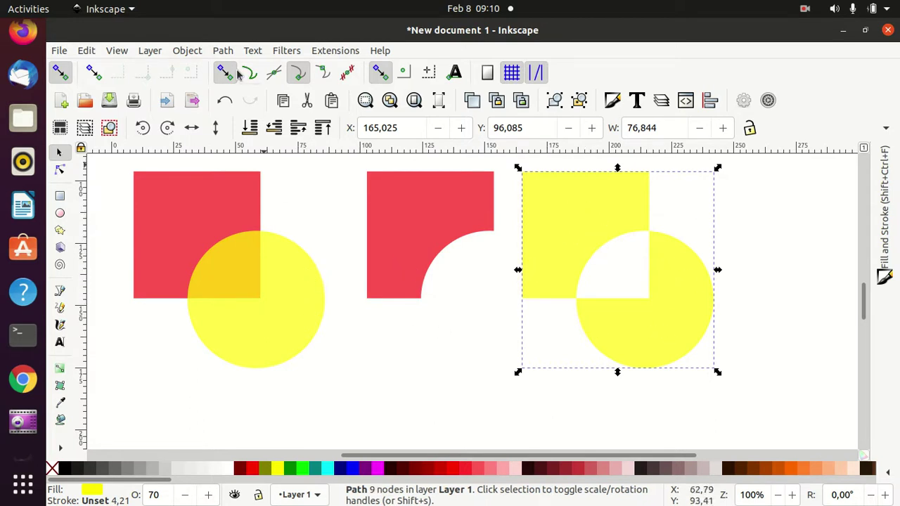
pyautogui.click(221, 52)
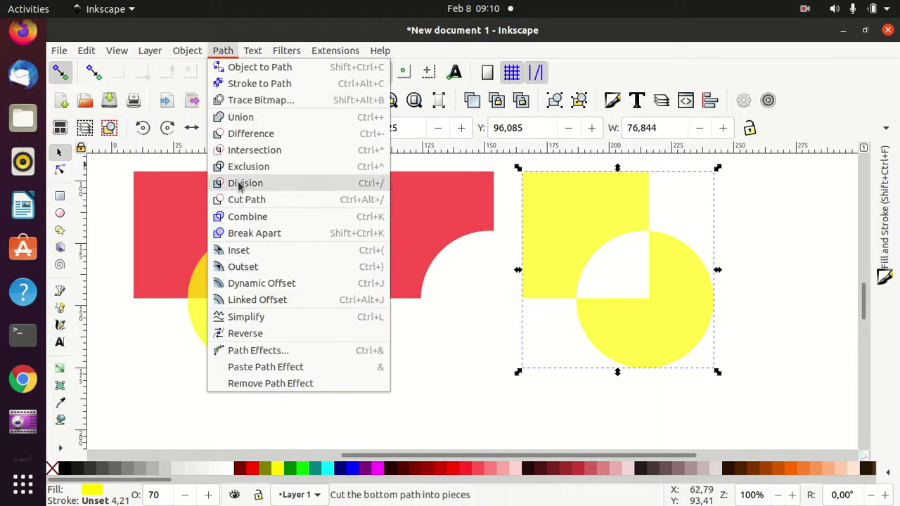
pyautogui.click(770, 291)
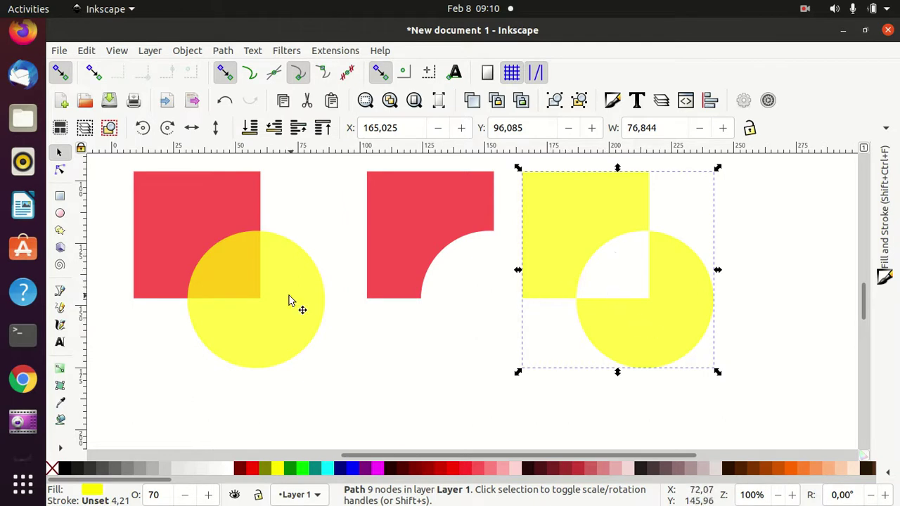
pyautogui.click(256, 263)
pyautogui.click(226, 206)
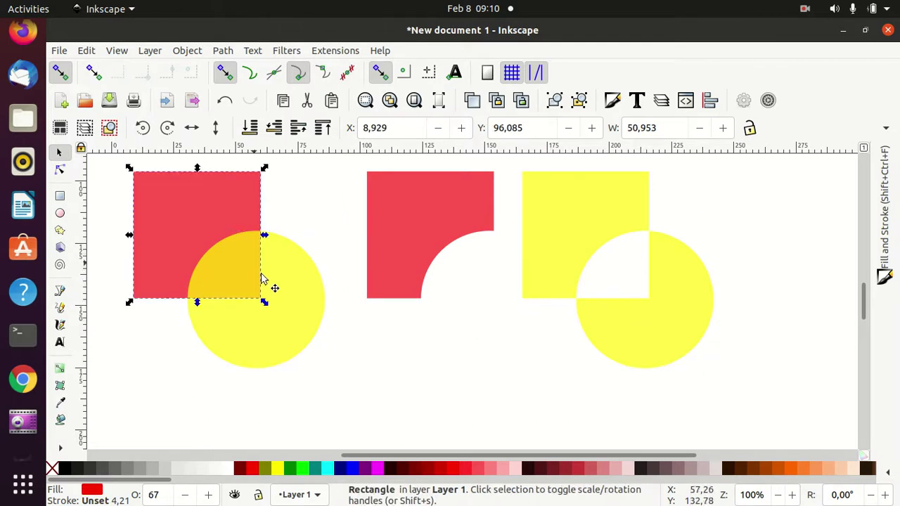
pyautogui.click(285, 304)
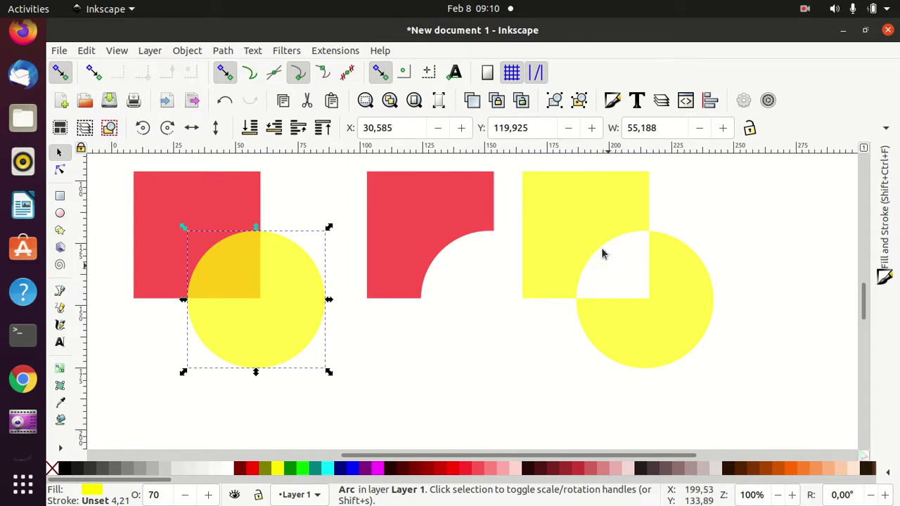
pyautogui.moveTo(608, 264); pyautogui.dragTo(445, 197)
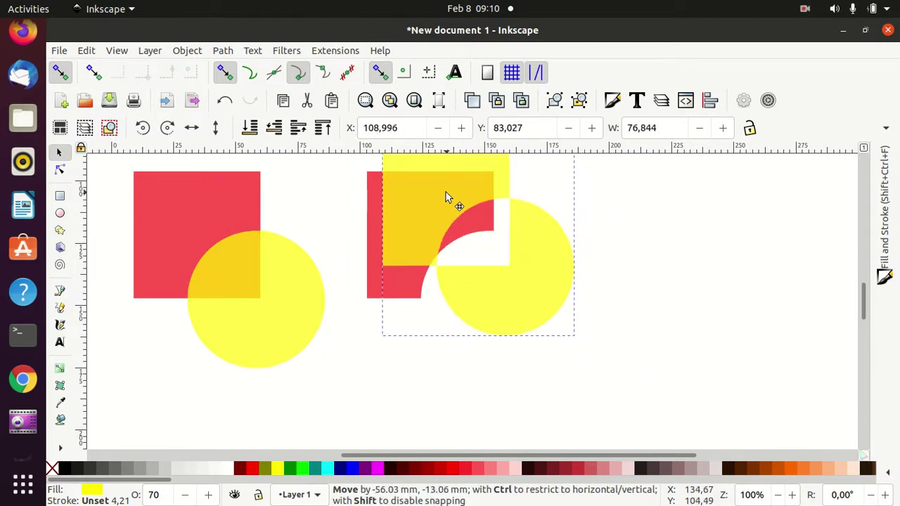
pyautogui.moveTo(446, 197); pyautogui.dragTo(569, 246)
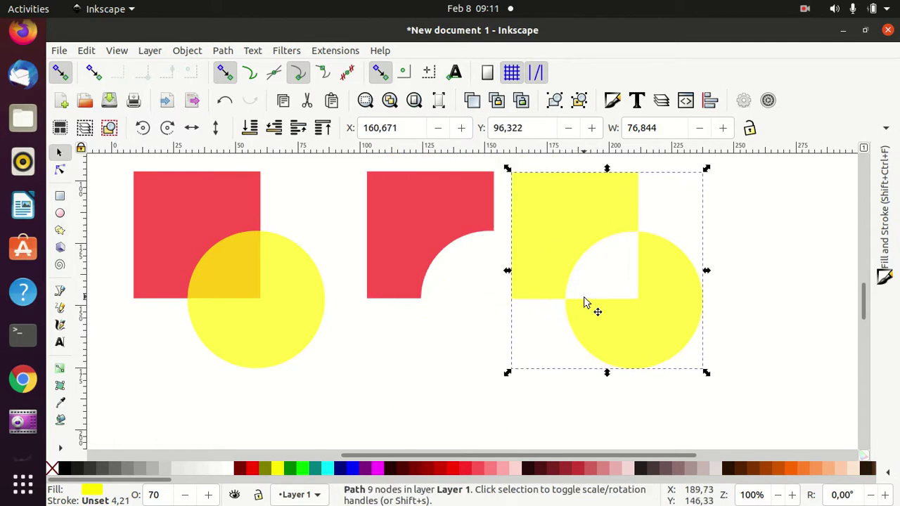
pyautogui.hotkey('ctrl', 'z')
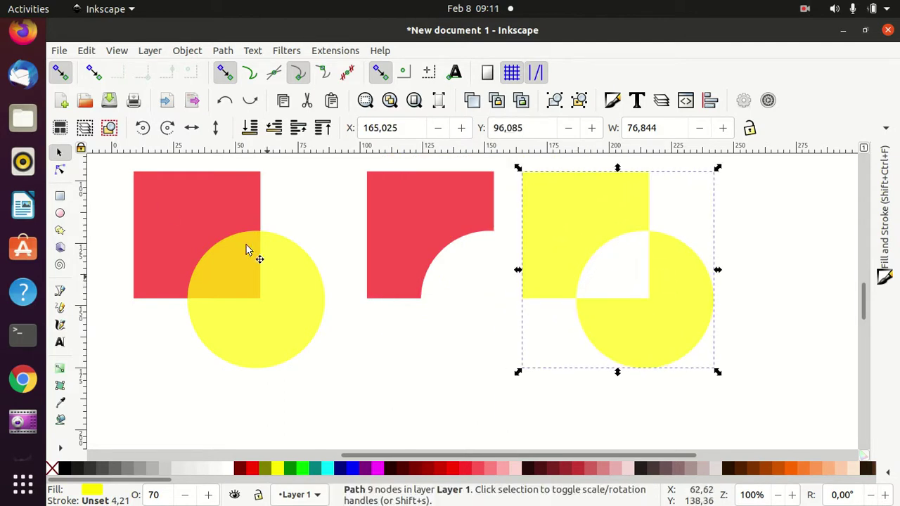
pyautogui.moveTo(113, 153); pyautogui.dragTo(339, 391)
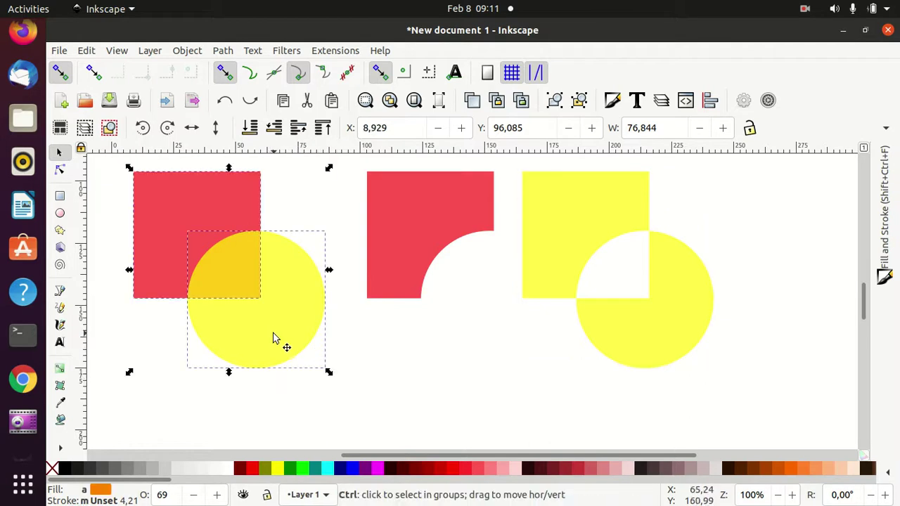
# Place a copy of the pair at the right and lower its yellow circle beneath the square
pyautogui.moveTo(207, 225); pyautogui.dragTo(806, 273)
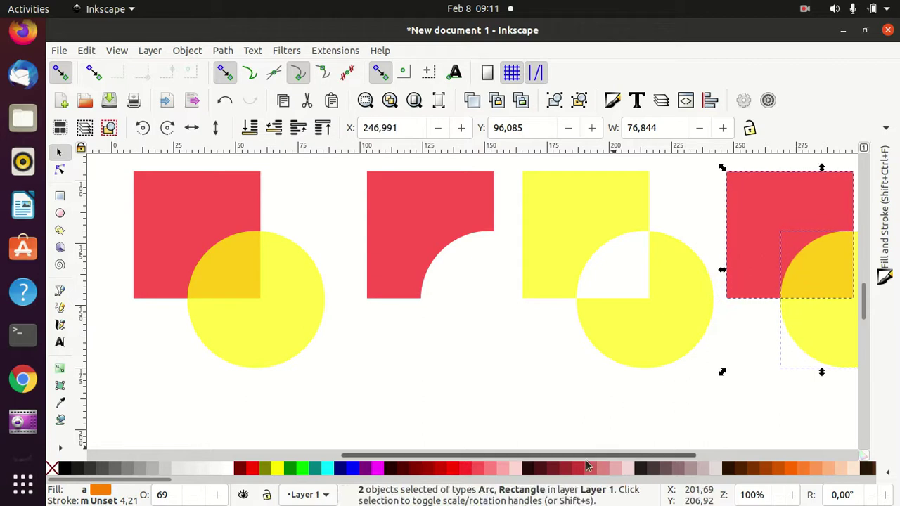
pyautogui.moveTo(547, 461); pyautogui.dragTo(614, 460)
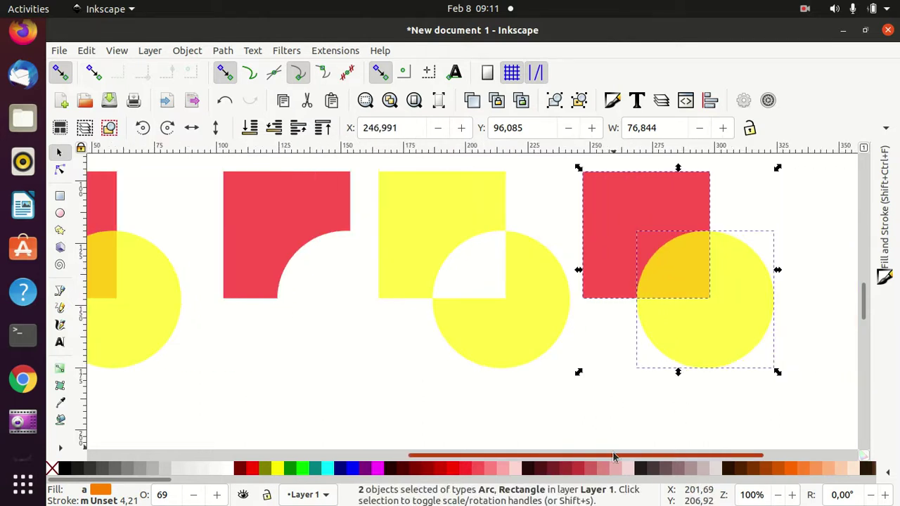
pyautogui.click(609, 378)
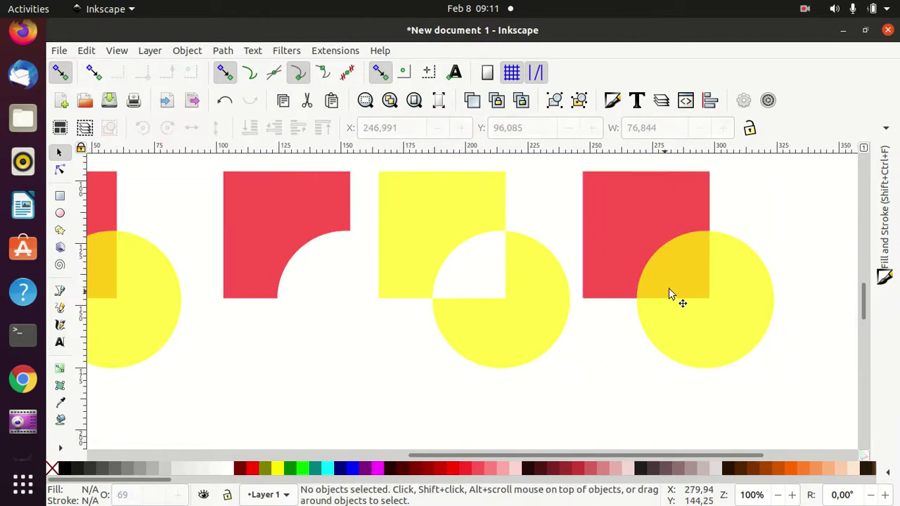
pyautogui.click(695, 283)
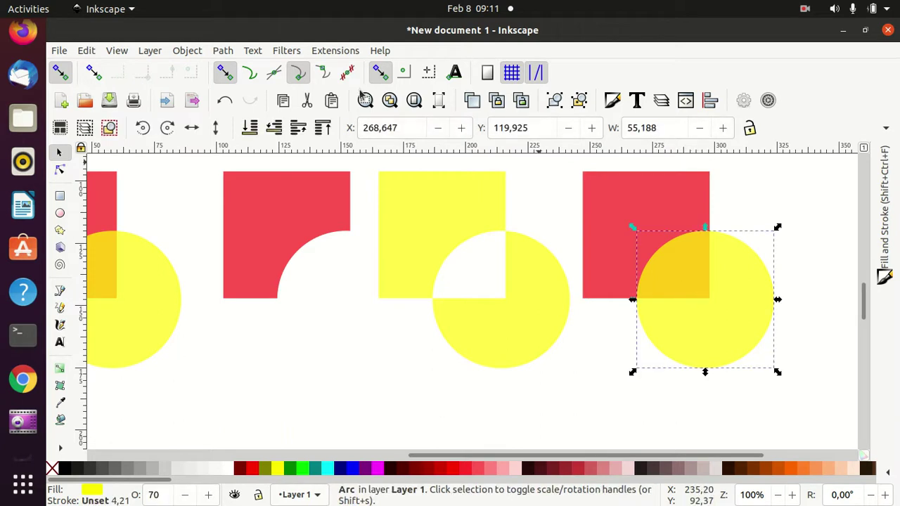
pyautogui.click(274, 129)
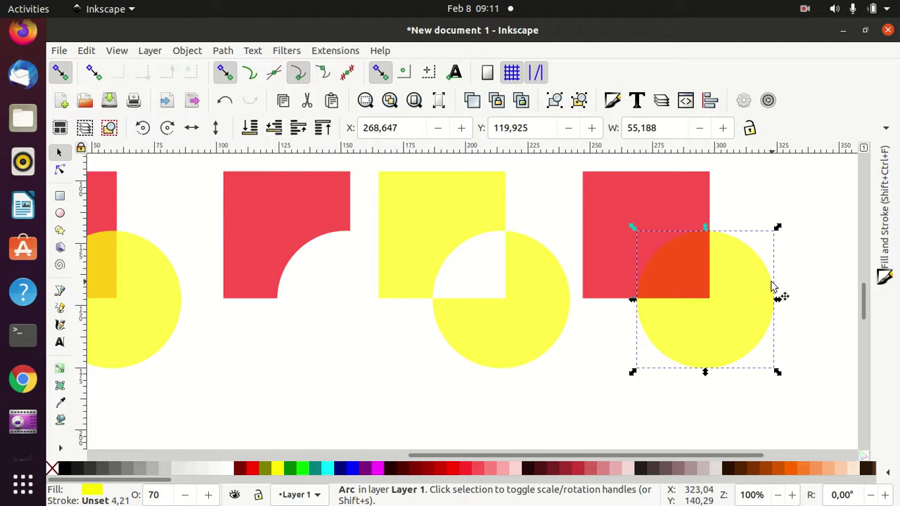
pyautogui.click(746, 209)
# Select the copied circle and square and combine them into one path
pyautogui.click(723, 315)
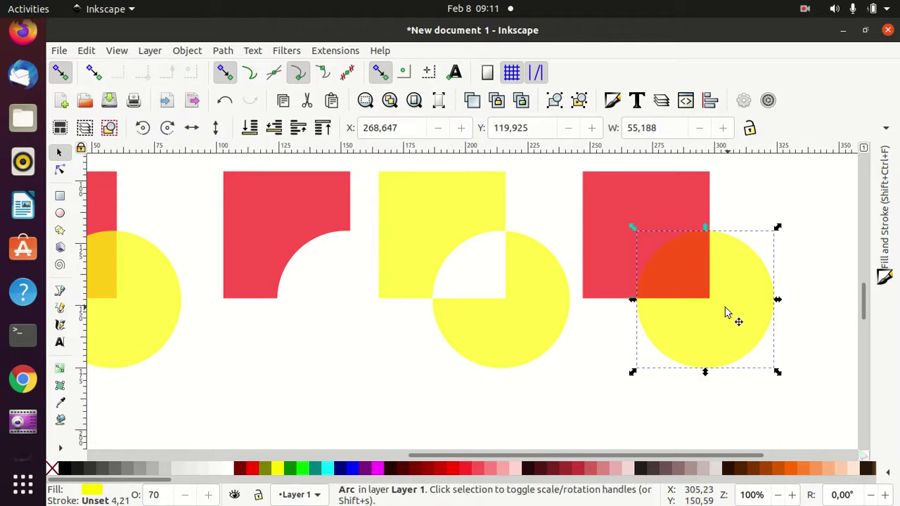
pyautogui.keyDown('shift'); pyautogui.click(639, 218); pyautogui.keyUp('shift')
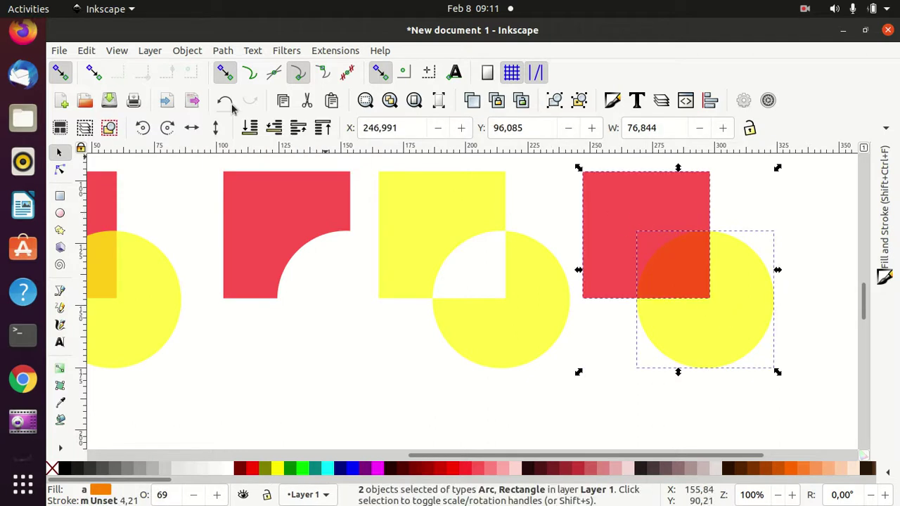
pyautogui.click(222, 50)
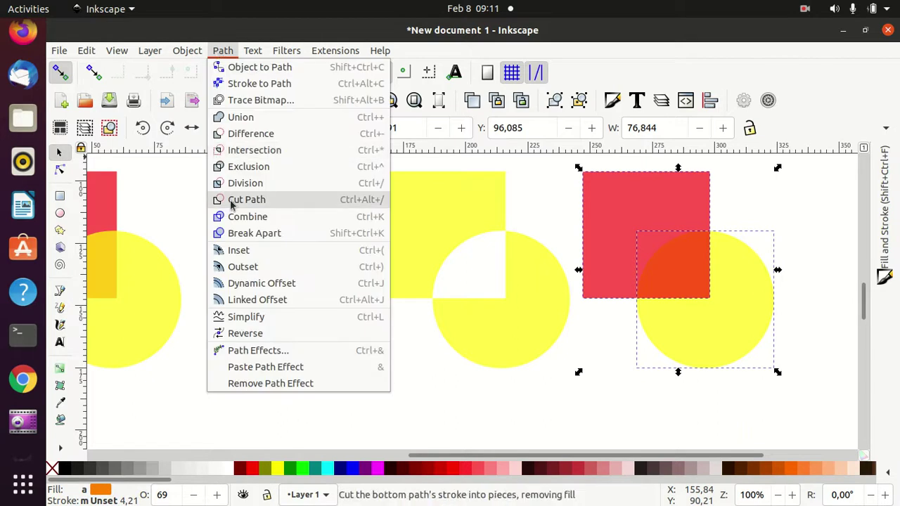
pyautogui.click(246, 217)
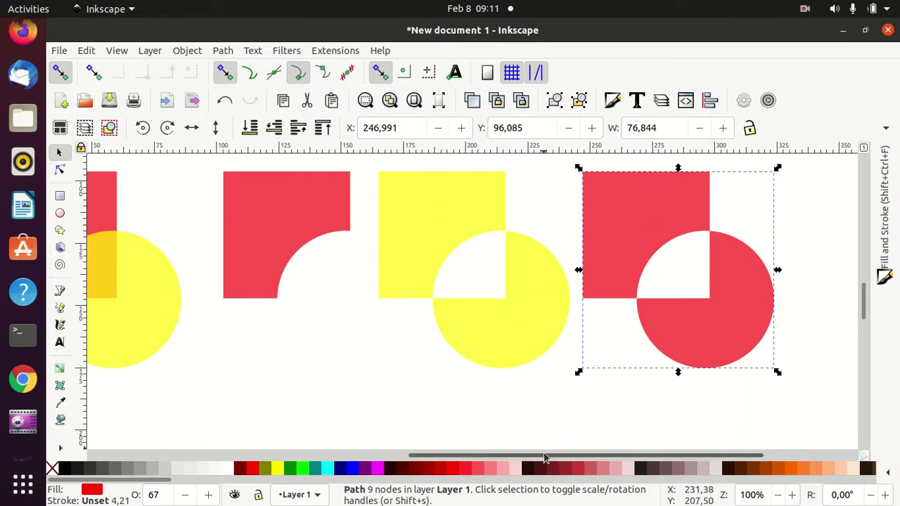
# Drag a copy of the first square-and-circle pair to a spot below the row
pyautogui.hscroll(-1, 545, 458)
pyautogui.hscroll(-1, 545, 458)
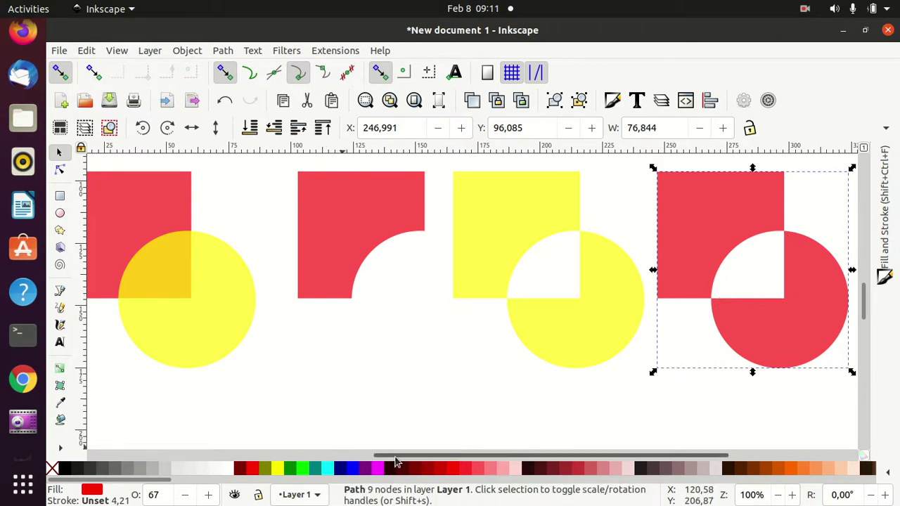
pyautogui.hscroll(-2, 396, 463)
pyautogui.moveTo(110, 161)
pyautogui.mouseDown()
pyautogui.moveTo(147, 332)
pyautogui.moveTo(319, 396)
pyautogui.mouseUp()
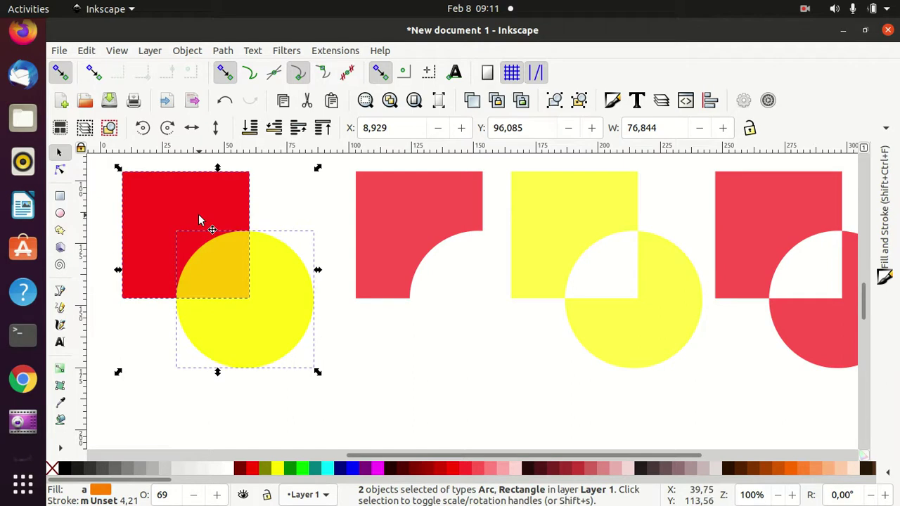
pyautogui.moveTo(199, 220); pyautogui.dragTo(442, 261)
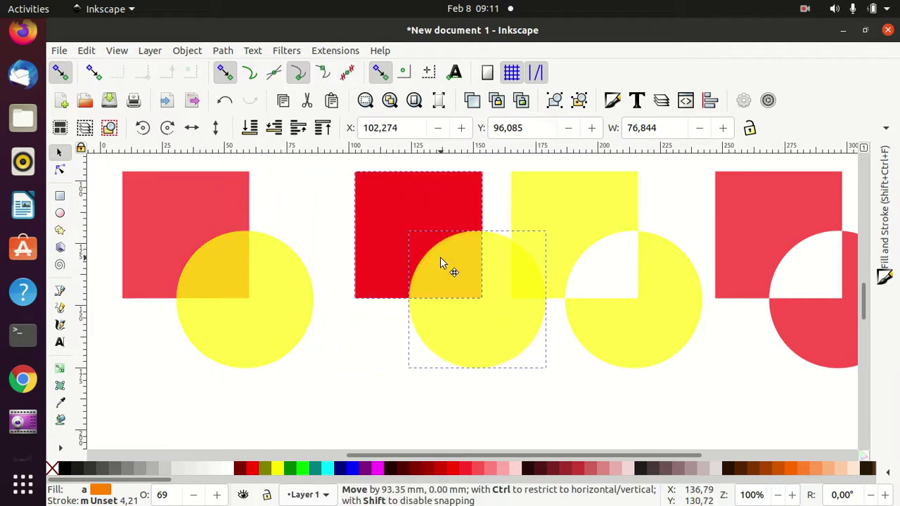
pyautogui.moveTo(441, 261); pyautogui.dragTo(442, 364)
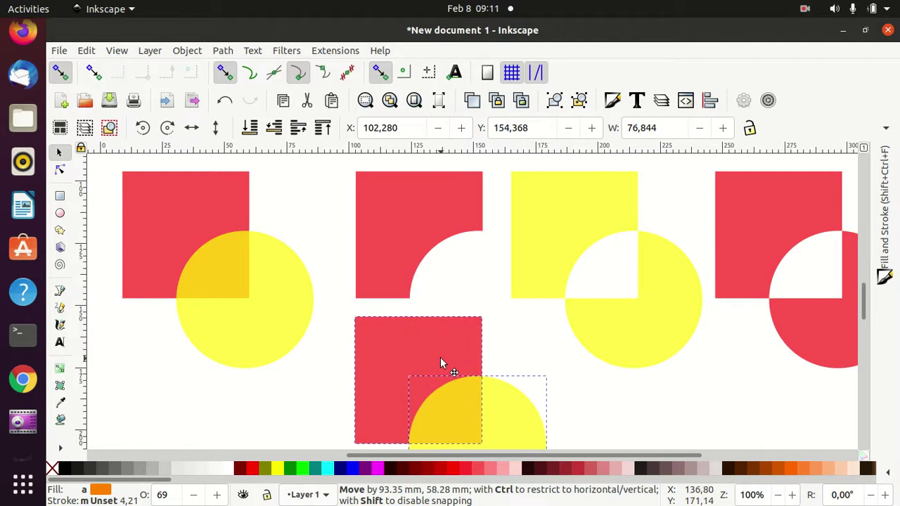
pyautogui.moveTo(442, 360); pyautogui.dragTo(439, 357)
# Raise the new red square above its yellow circle
pyautogui.scroll(-1, 461, 299)
pyautogui.scroll(-1, 461, 299)
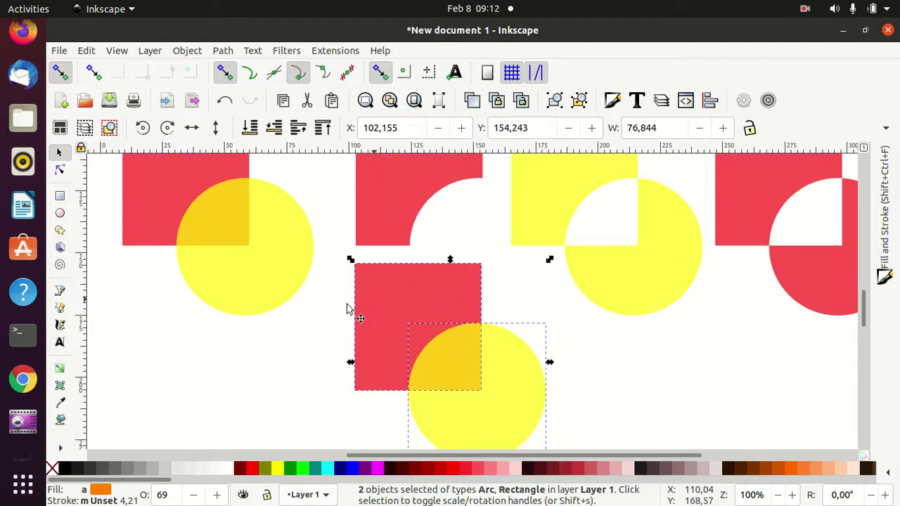
pyautogui.click(288, 346)
pyautogui.click(384, 298)
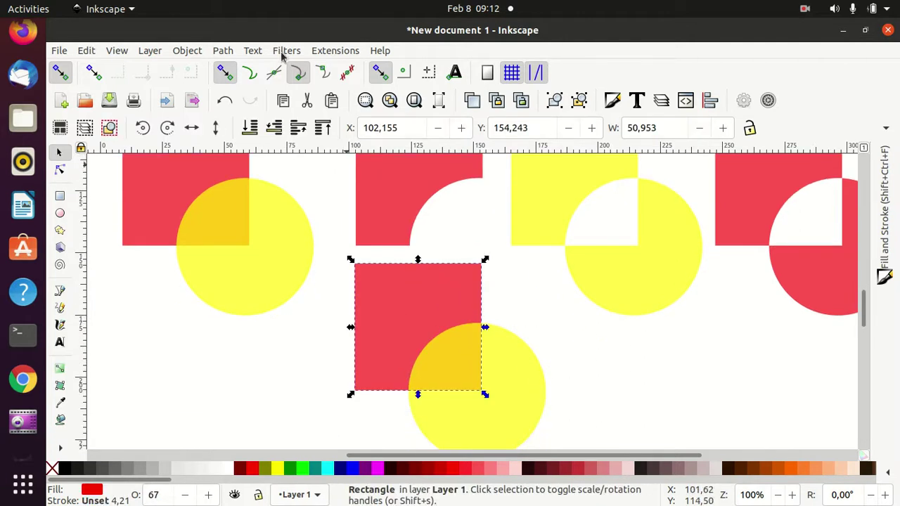
pyautogui.click(298, 128)
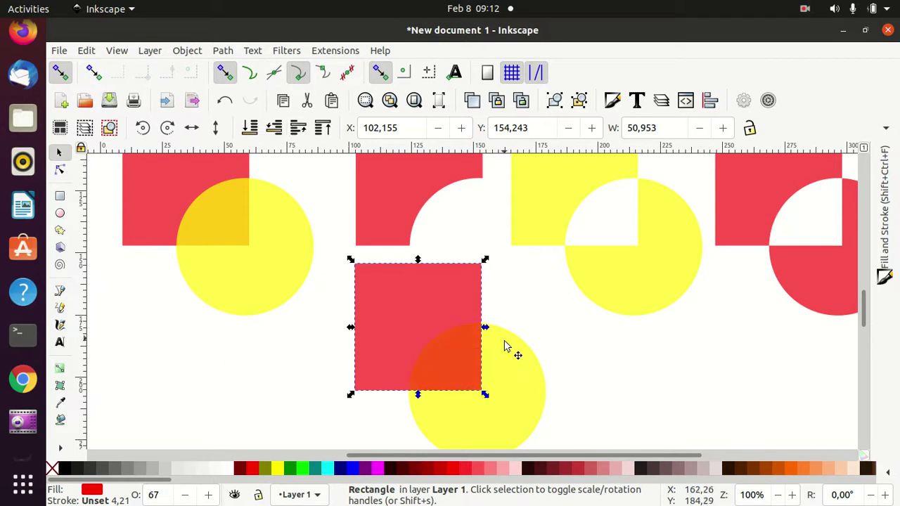
pyautogui.scroll(-1, 553, 350)
pyautogui.scroll(-1, 553, 350)
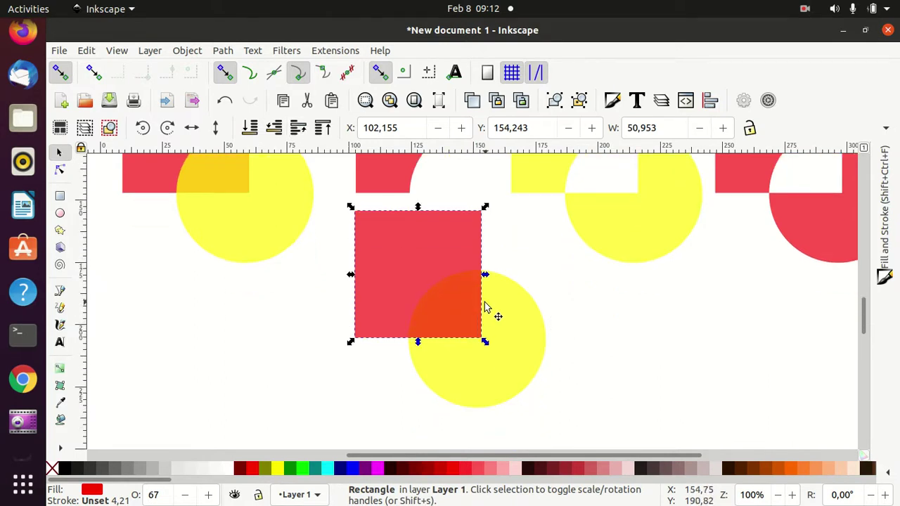
# Rubber-band select the new square and circle together
pyautogui.click(577, 319)
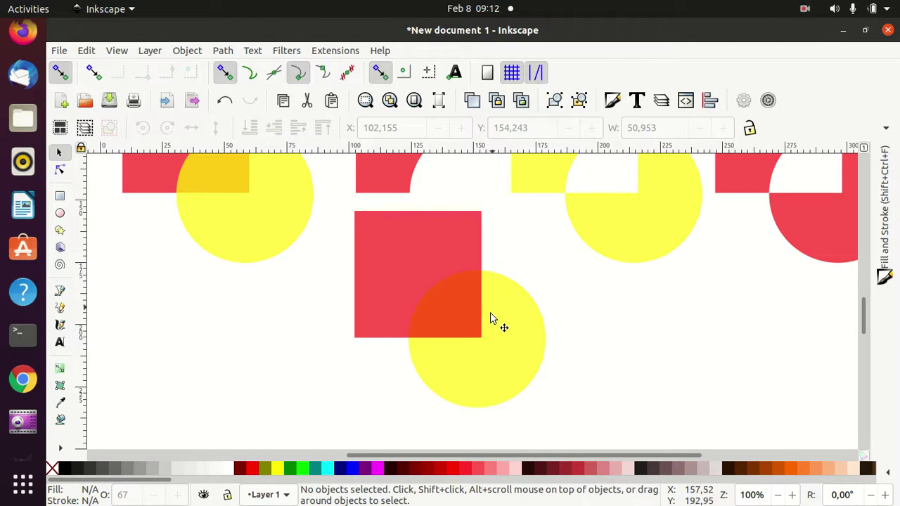
pyautogui.scroll(2, 414, 270)
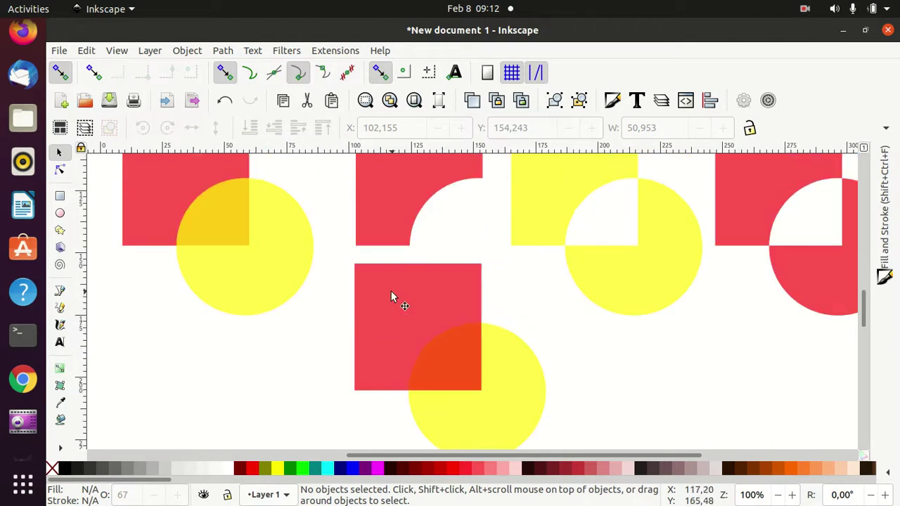
pyautogui.click(393, 285)
pyautogui.scroll(-1, 507, 291)
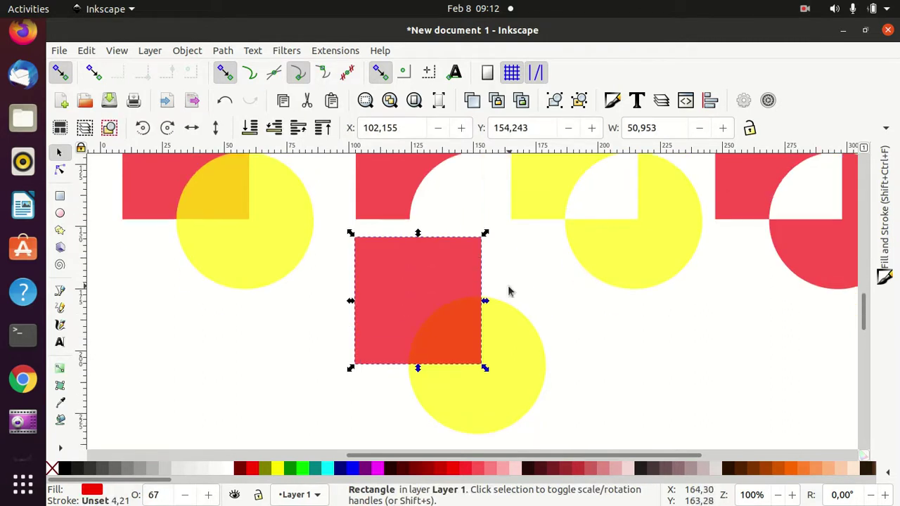
pyautogui.click(340, 231)
pyautogui.moveTo(341, 226); pyautogui.dragTo(568, 450)
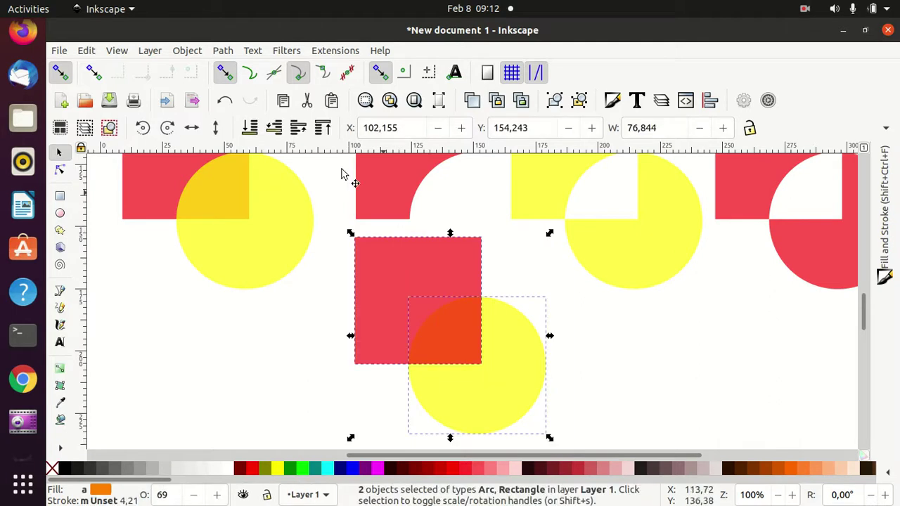
# Apply Path > Intersection to leave only the yellow quarter-circle overlap
pyautogui.click(223, 50)
pyautogui.click(255, 150)
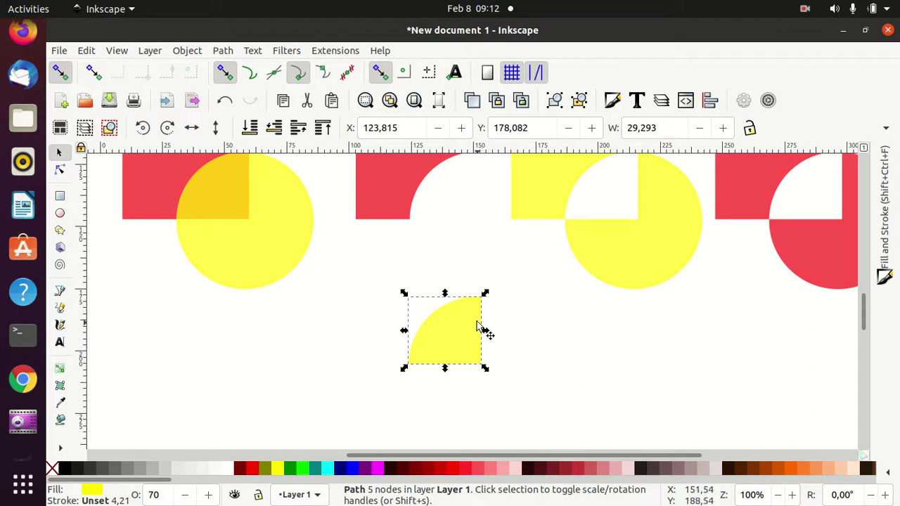
pyautogui.scroll(2, 545, 318)
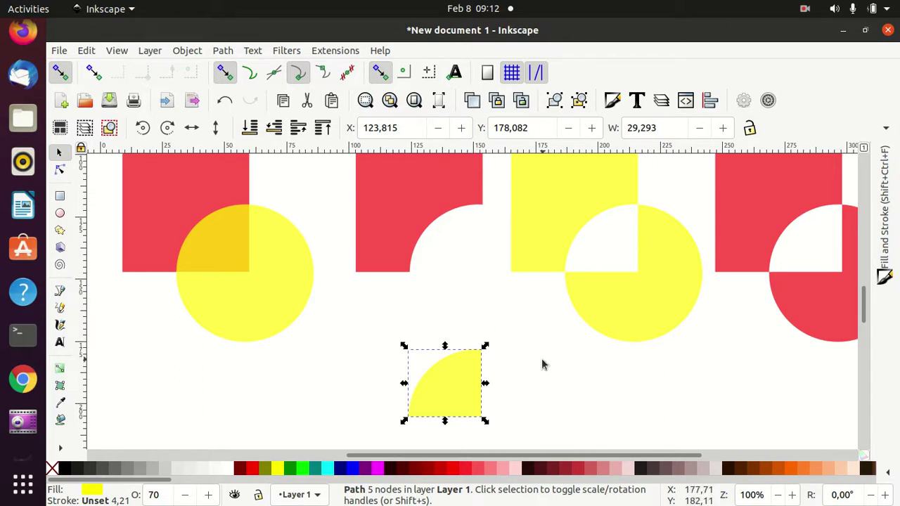
# Open the Path menu and dismiss it without applying an operation
pyautogui.scroll(2, 532, 339)
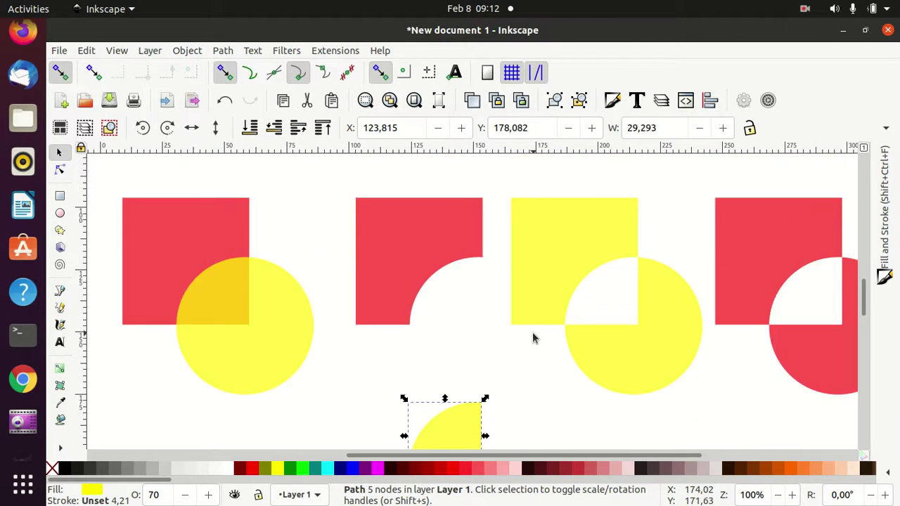
pyautogui.click(224, 53)
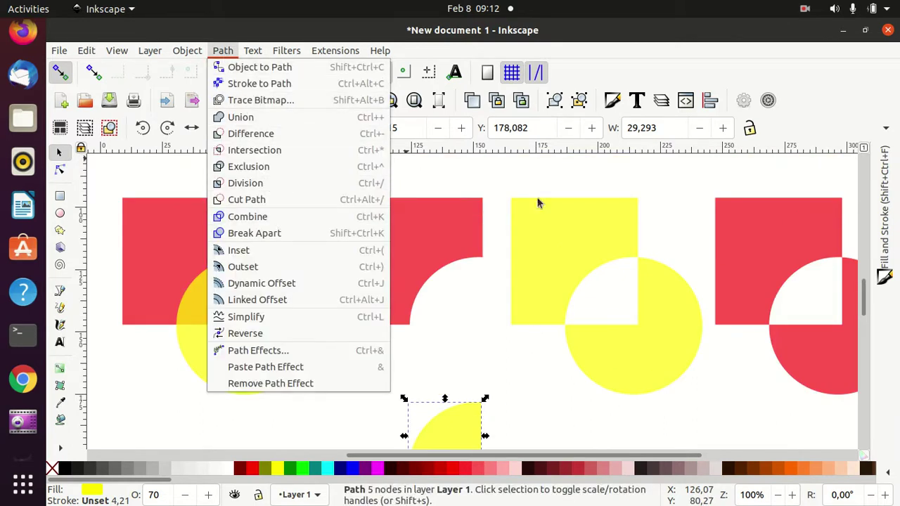
pyautogui.click(526, 177)
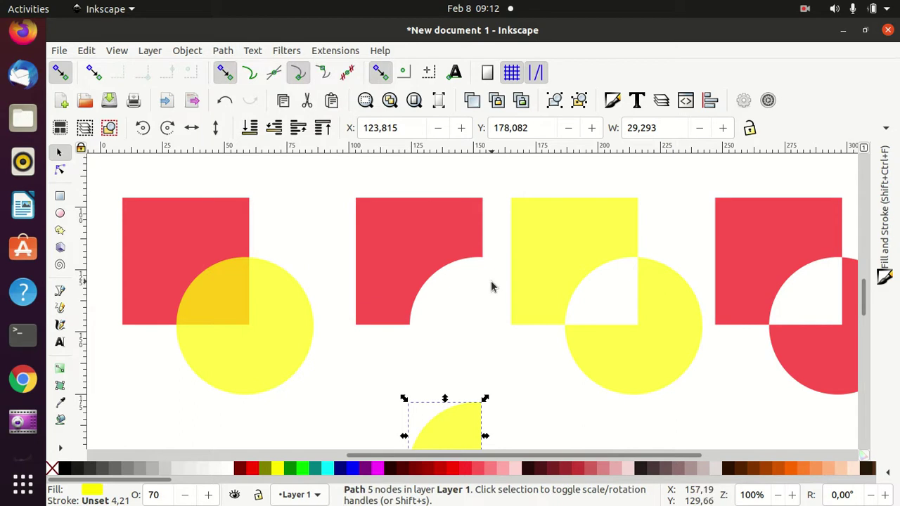
pyautogui.keyDown('ctrl'); pyautogui.scroll(-1, 491, 280); pyautogui.keyUp('ctrl')
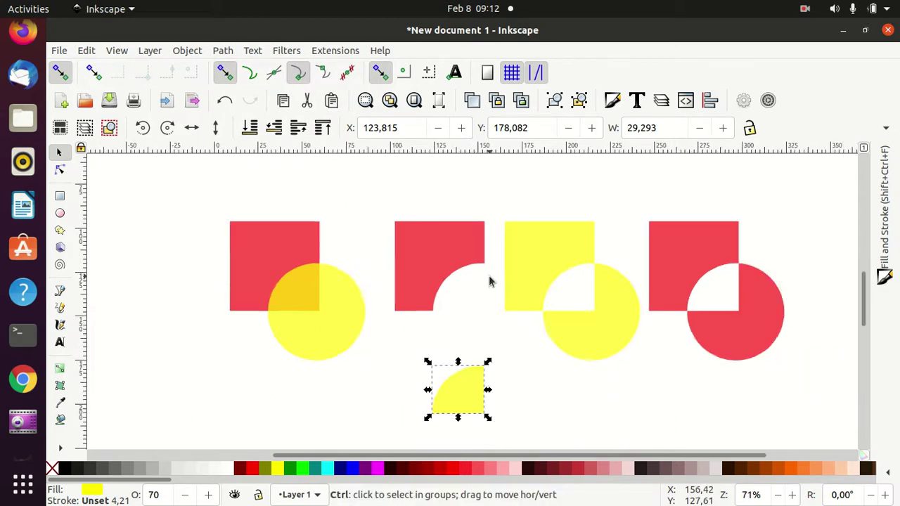
pyautogui.keyDown('ctrl'); pyautogui.scroll(-2, 491, 281); pyautogui.keyUp('ctrl')
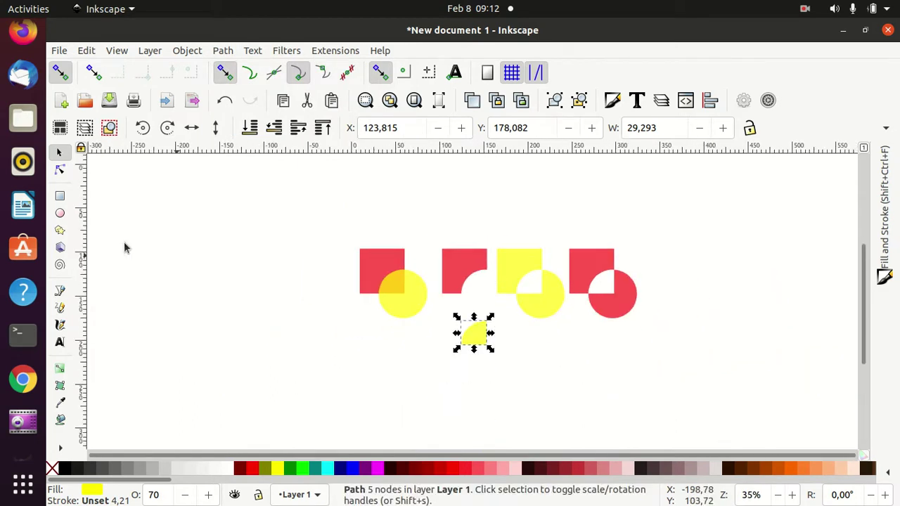
# Clear the selection and zoom to 283% on an empty canvas area
pyautogui.click(340, 221)
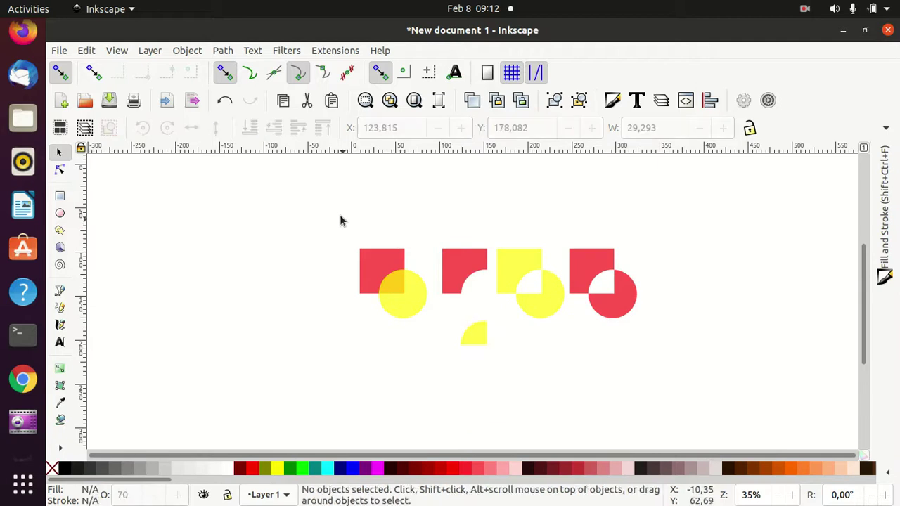
pyautogui.moveTo(339, 215); pyautogui.dragTo(438, 337)
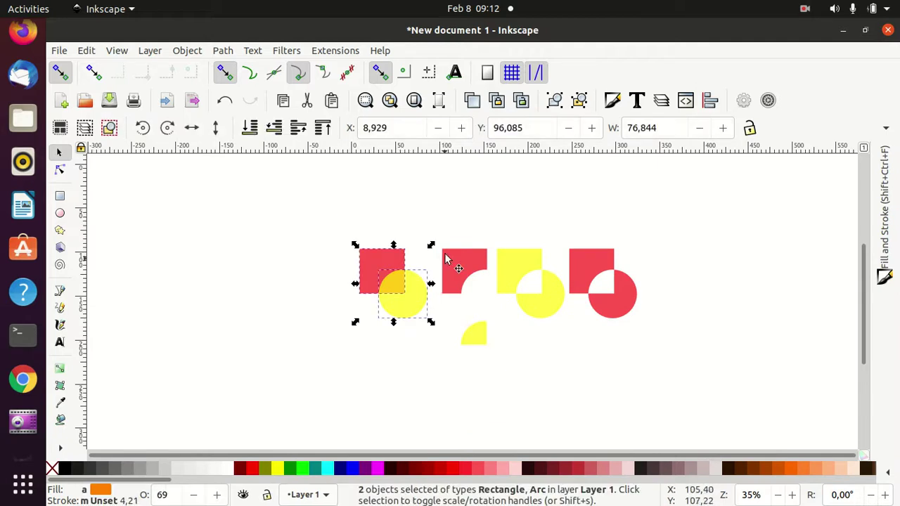
pyautogui.click(120, 240)
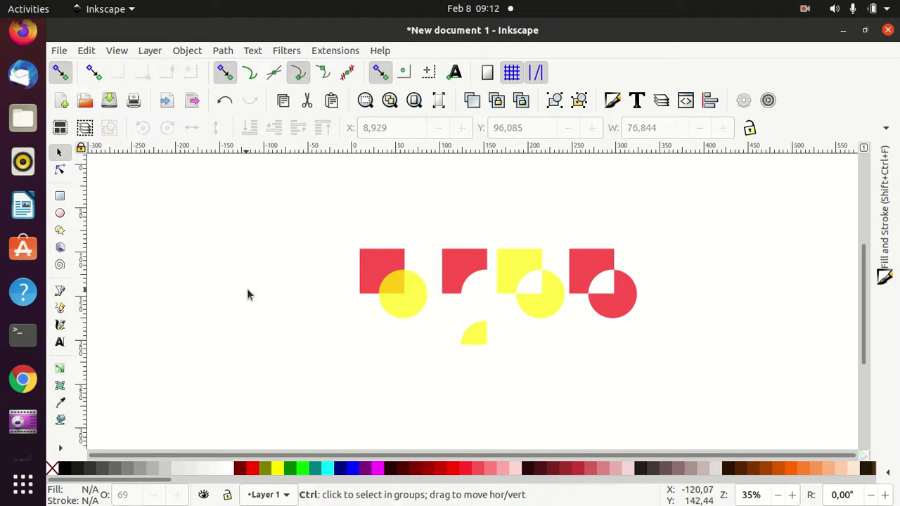
pyautogui.keyDown('ctrl'); pyautogui.scroll(2, 249, 293); pyautogui.keyUp('ctrl')
pyautogui.keyDown('ctrl'); pyautogui.scroll(2, 249, 294); pyautogui.keyUp('ctrl')
pyautogui.keyDown('ctrl'); pyautogui.scroll(2, 249, 294); pyautogui.keyUp('ctrl')
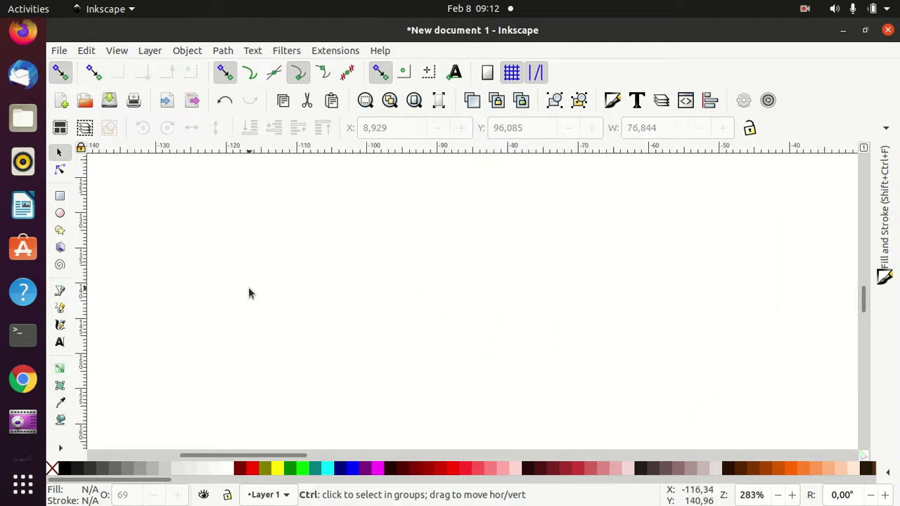
# Draw a 24.06 mm red circle and move it near the view centre
pyautogui.click(59, 217)
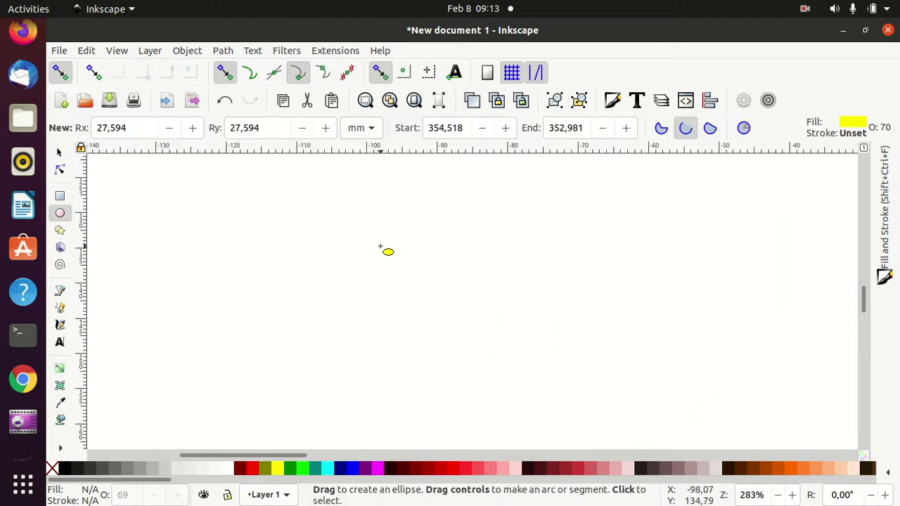
pyautogui.moveTo(377, 244); pyautogui.dragTo(480, 329)
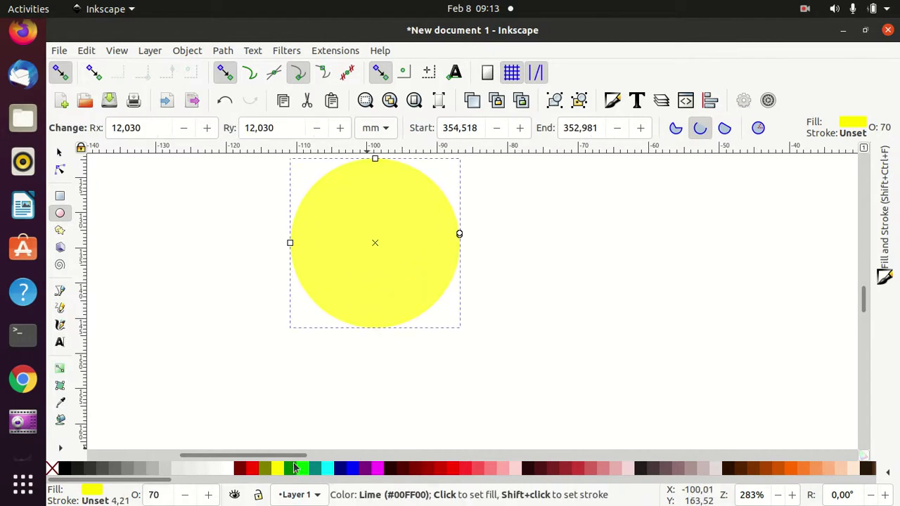
pyautogui.click(252, 469)
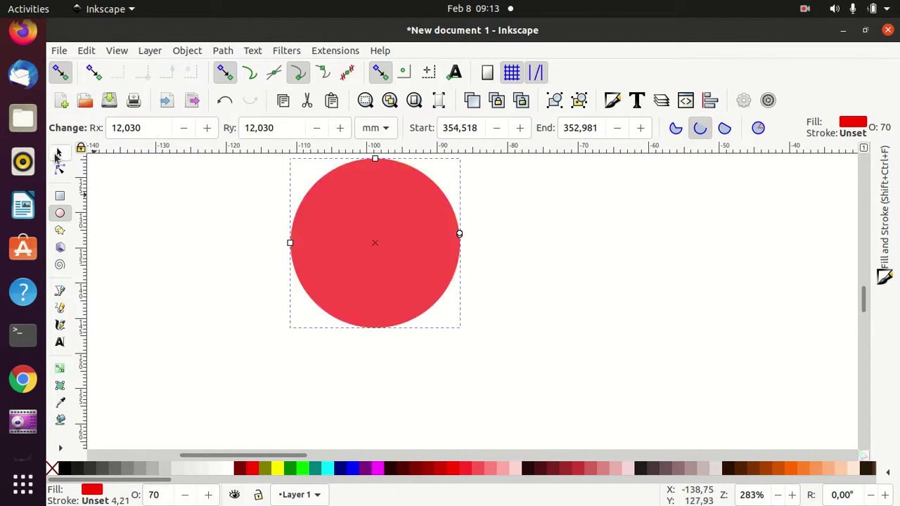
pyautogui.click(59, 152)
pyautogui.moveTo(381, 236); pyautogui.dragTo(437, 284)
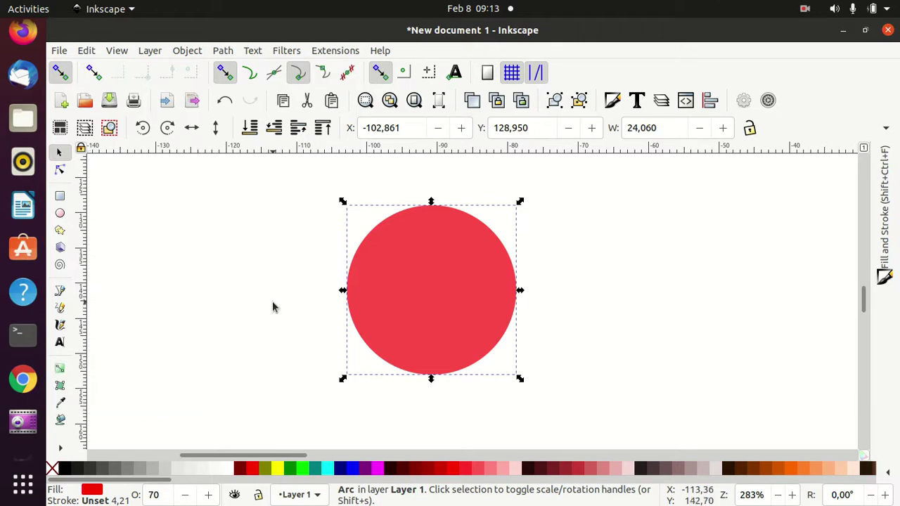
pyautogui.press('g')
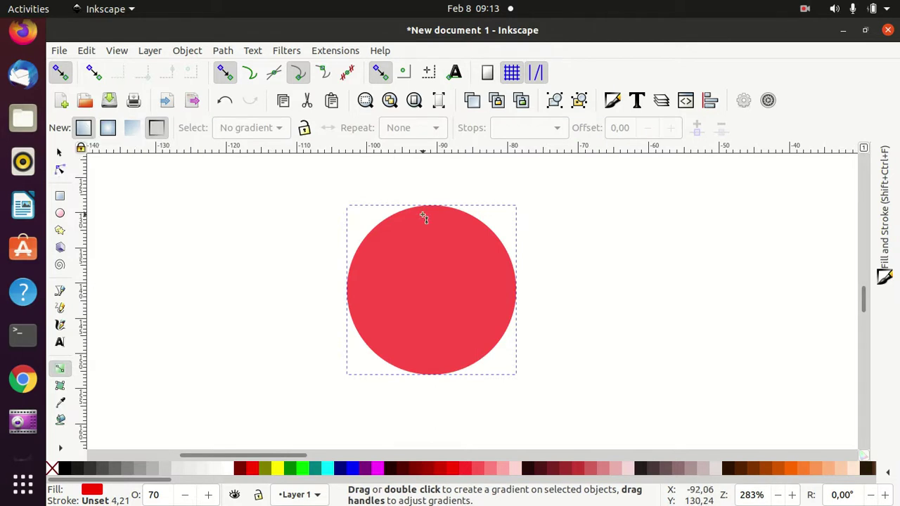
# Give the circle a linear red-to-transparent gradient fill and no stroke
pyautogui.moveTo(430, 211)
pyautogui.mouseDown()
pyautogui.moveTo(435, 333)
pyautogui.moveTo(427, 363)
pyautogui.mouseUp()
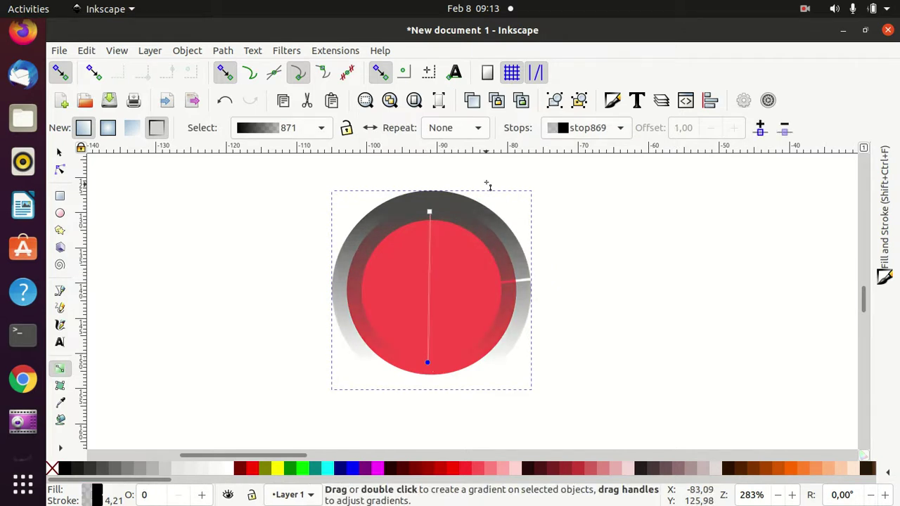
pyautogui.click(613, 100)
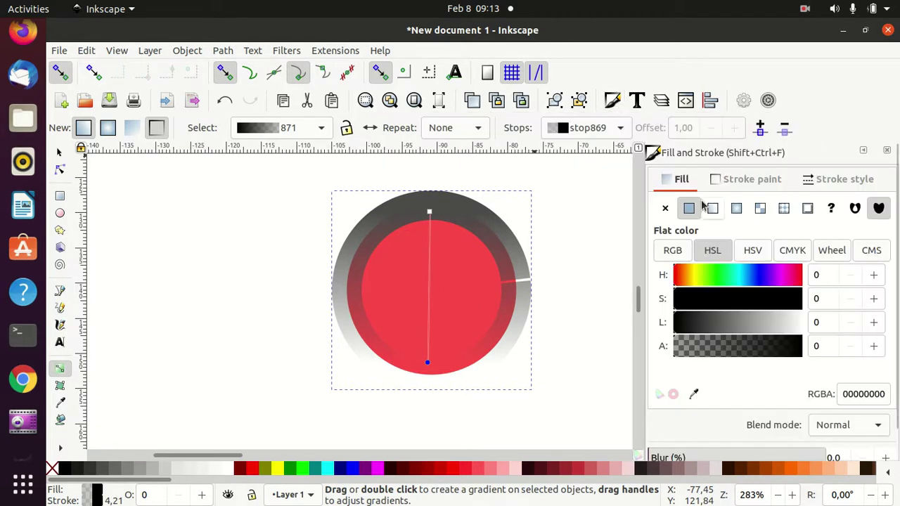
pyautogui.click(733, 182)
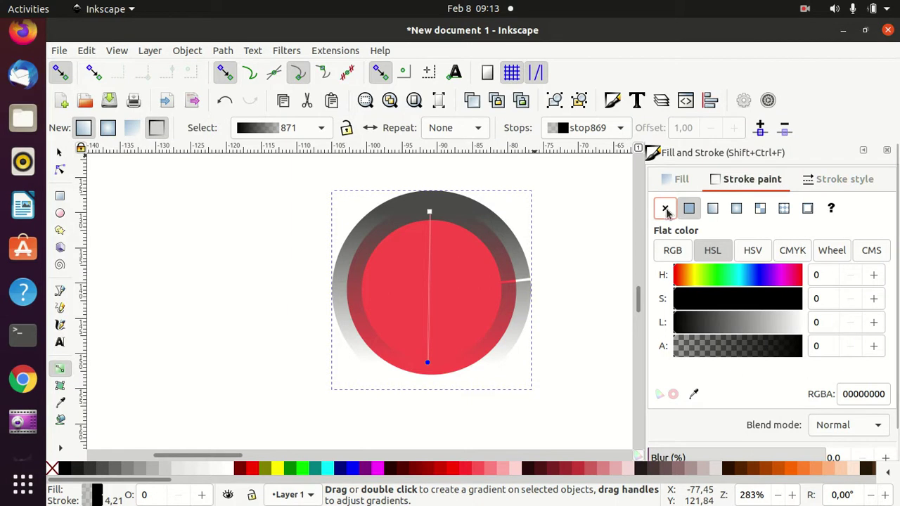
pyautogui.click(695, 184)
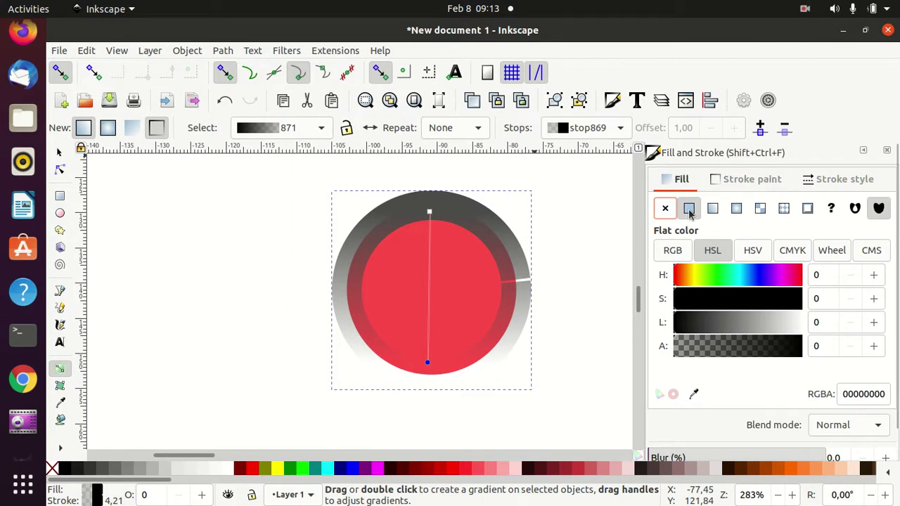
pyautogui.click(713, 208)
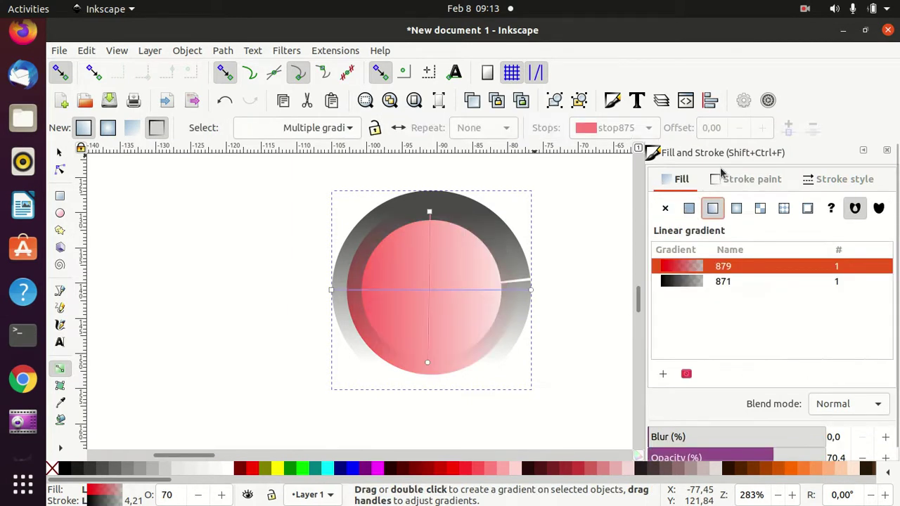
pyautogui.click(731, 182)
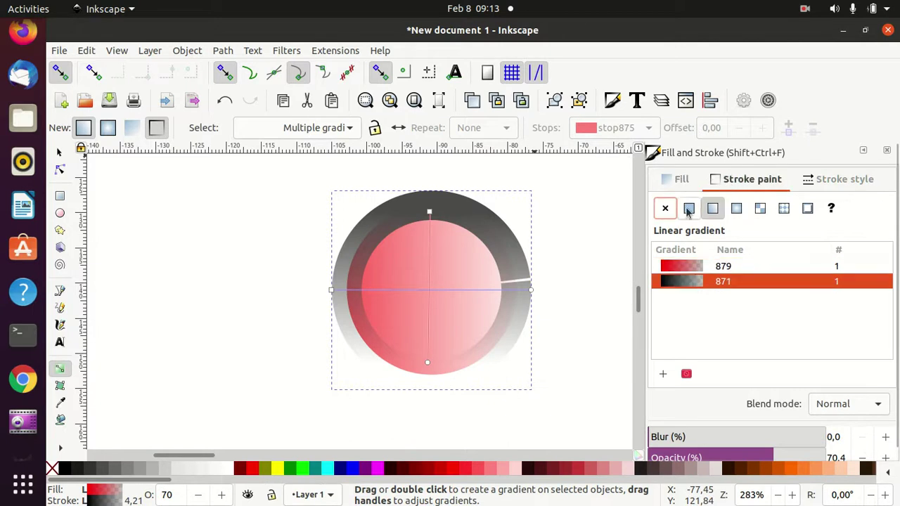
pyautogui.click(665, 208)
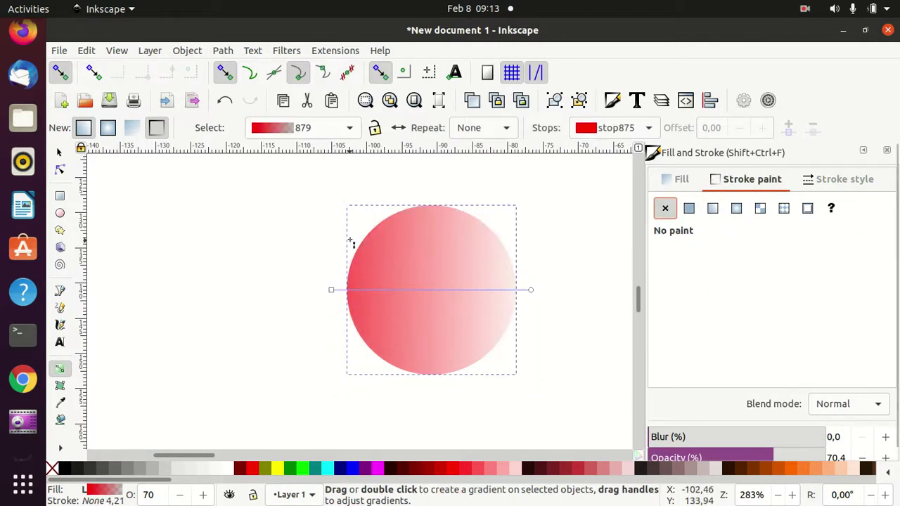
# Move the gradient handles so it runs from the circle's top to bottom
pyautogui.moveTo(330, 286); pyautogui.dragTo(427, 211)
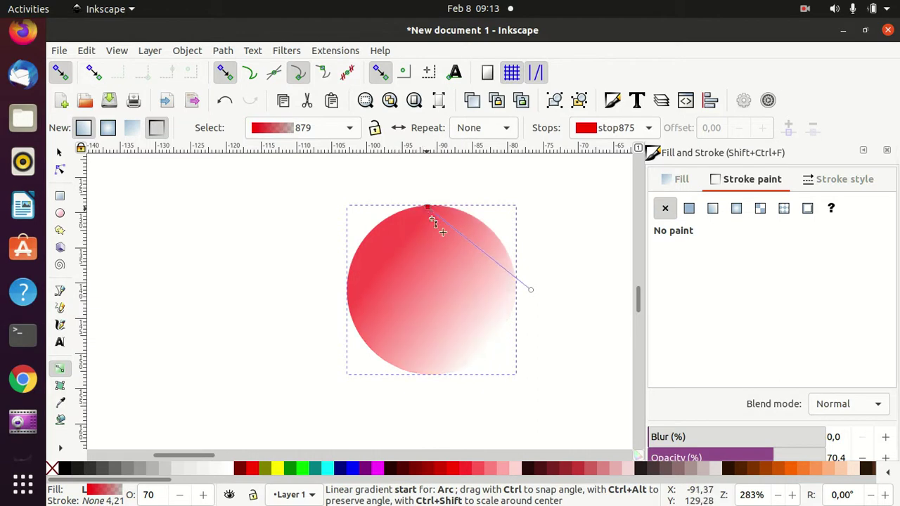
pyautogui.click(531, 290)
pyautogui.moveTo(531, 290); pyautogui.dragTo(430, 371)
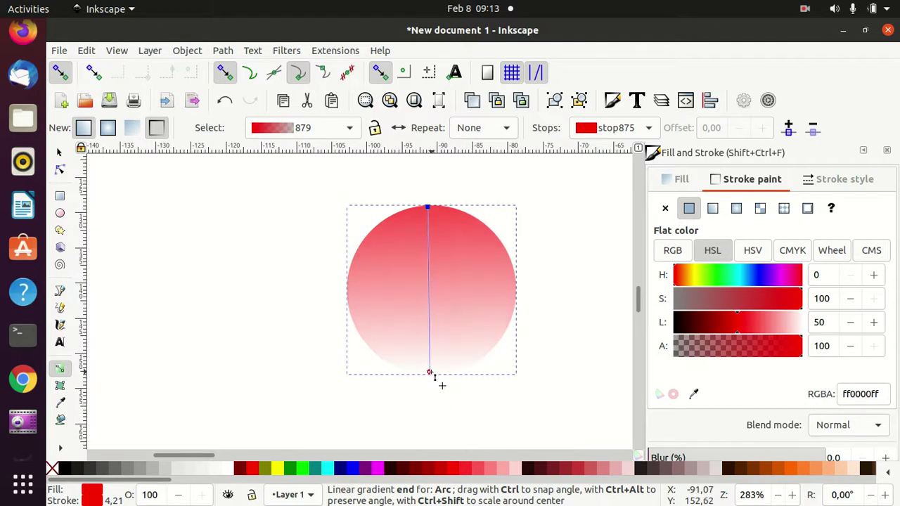
pyautogui.moveTo(430, 373); pyautogui.dragTo(430, 372)
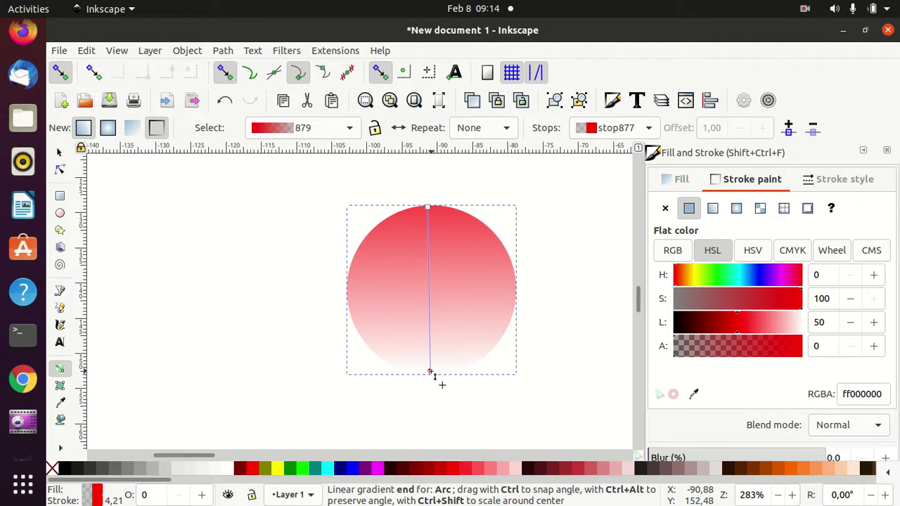
# Make the bottom gradient stop yellow and fine-tune both handle positions
pyautogui.click(432, 373)
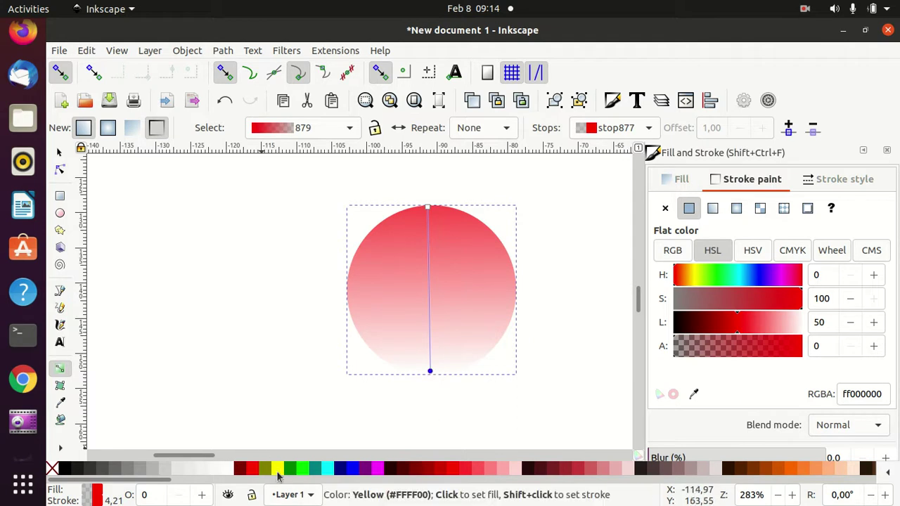
pyautogui.click(278, 471)
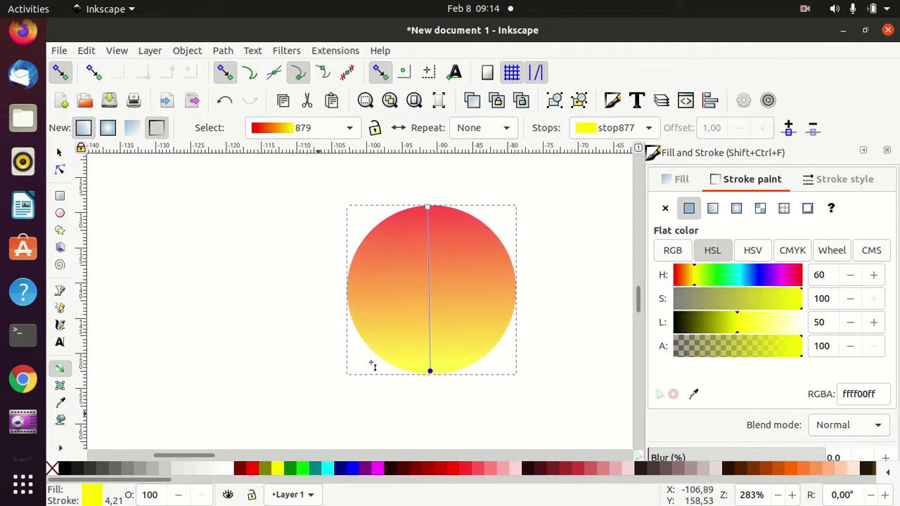
pyautogui.click(431, 210)
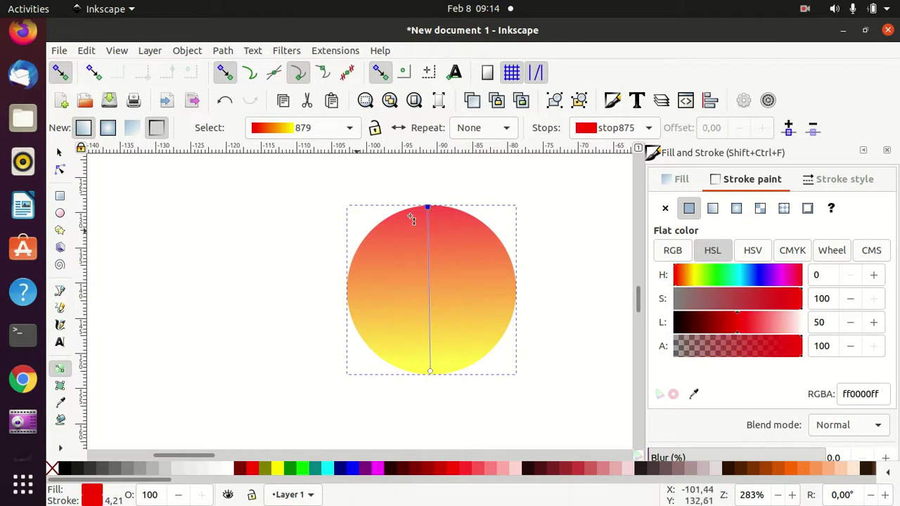
pyautogui.moveTo(429, 209)
pyautogui.mouseDown()
pyautogui.moveTo(429, 224)
pyautogui.moveTo(429, 215)
pyautogui.mouseUp()
pyautogui.moveTo(429, 371)
pyautogui.mouseDown()
pyautogui.moveTo(426, 355)
pyautogui.moveTo(431, 375)
pyautogui.mouseUp()
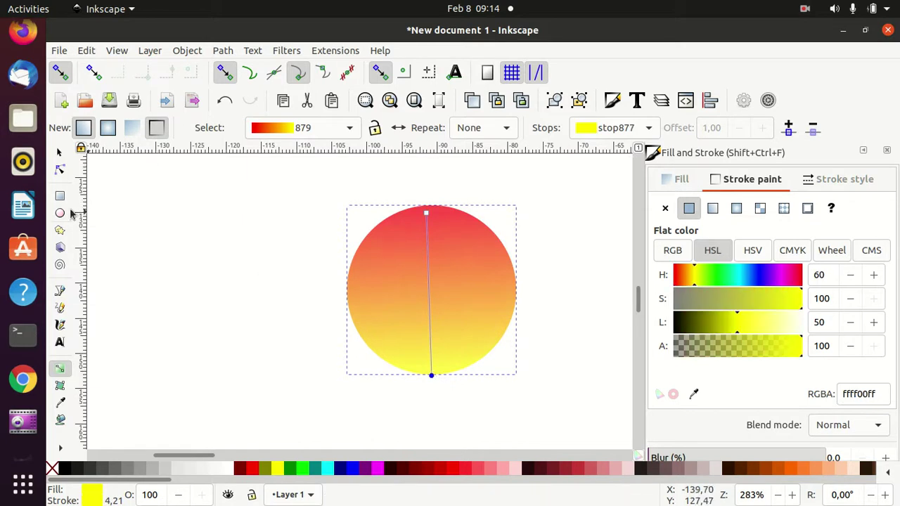
# Add a 16.617 mm concentric copy inside the gradient circle and select it
pyautogui.click(59, 152)
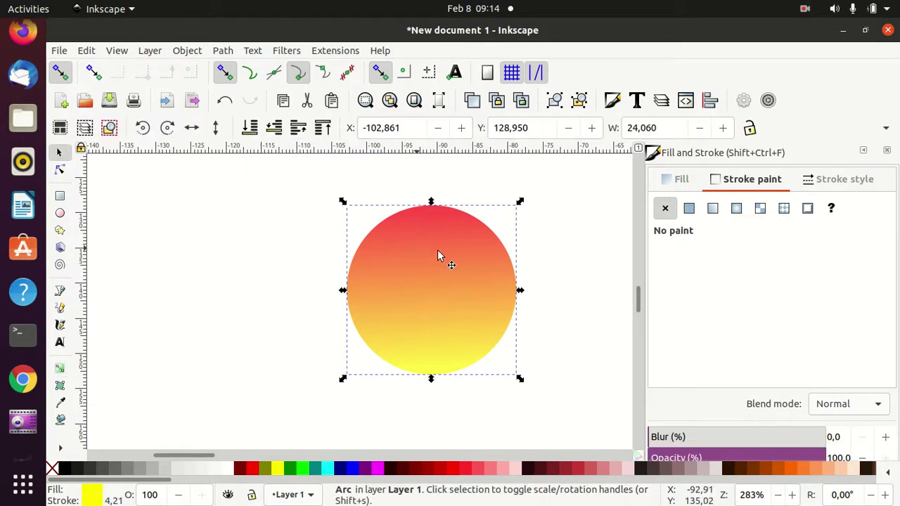
pyautogui.click(428, 249)
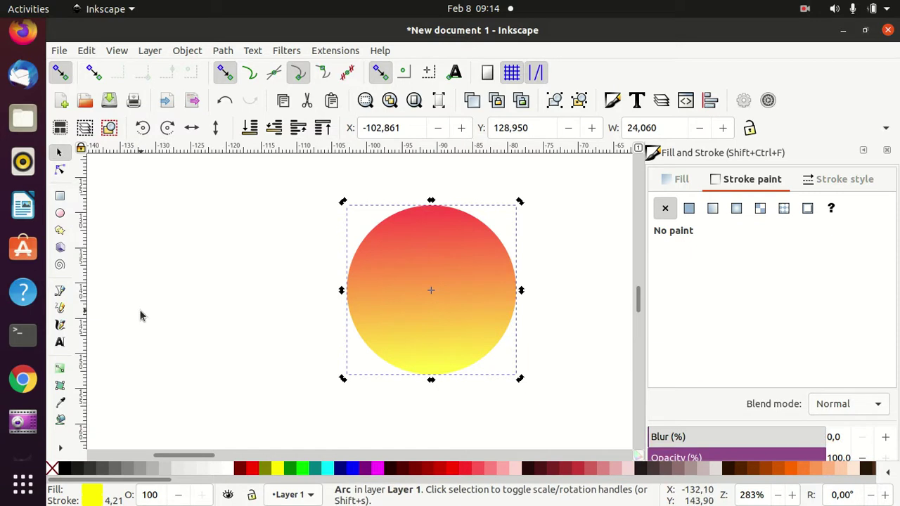
pyautogui.hotkey('ctrl', 'z')
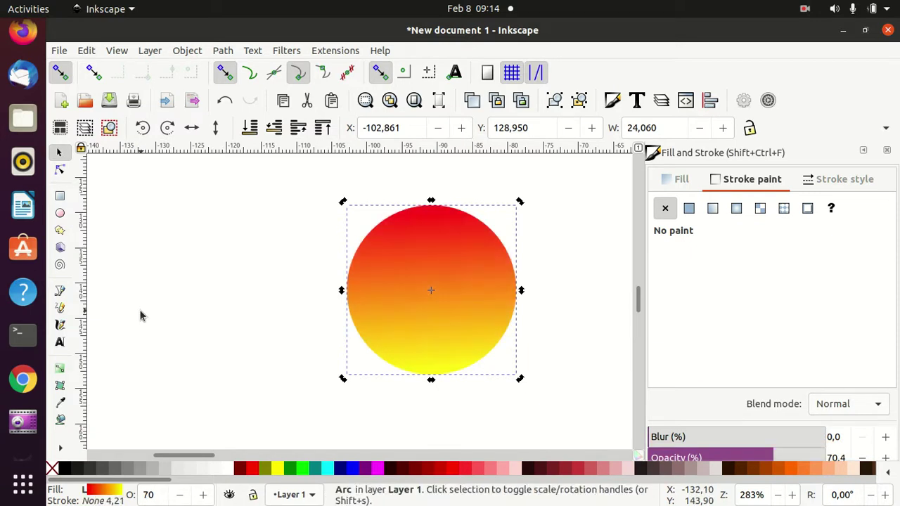
pyautogui.moveTo(457, 291); pyautogui.dragTo(551, 241)
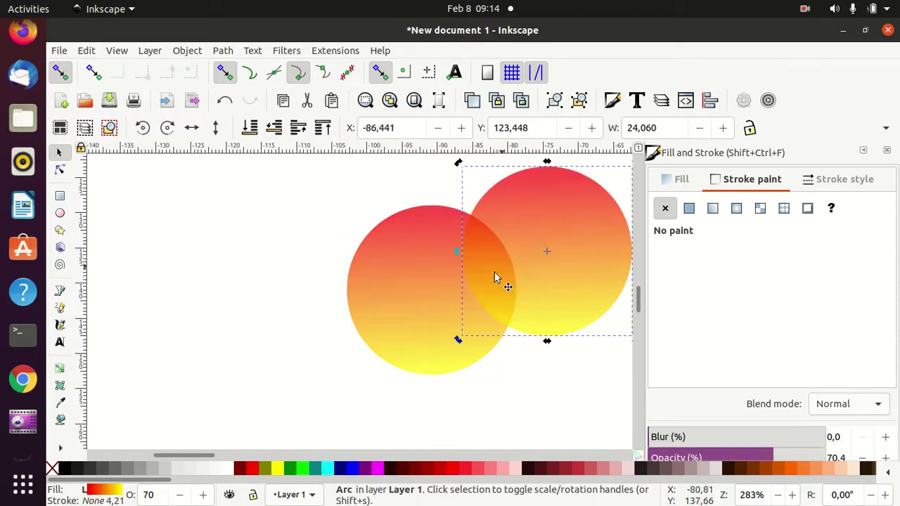
pyautogui.hotkey('ctrl', 'z')
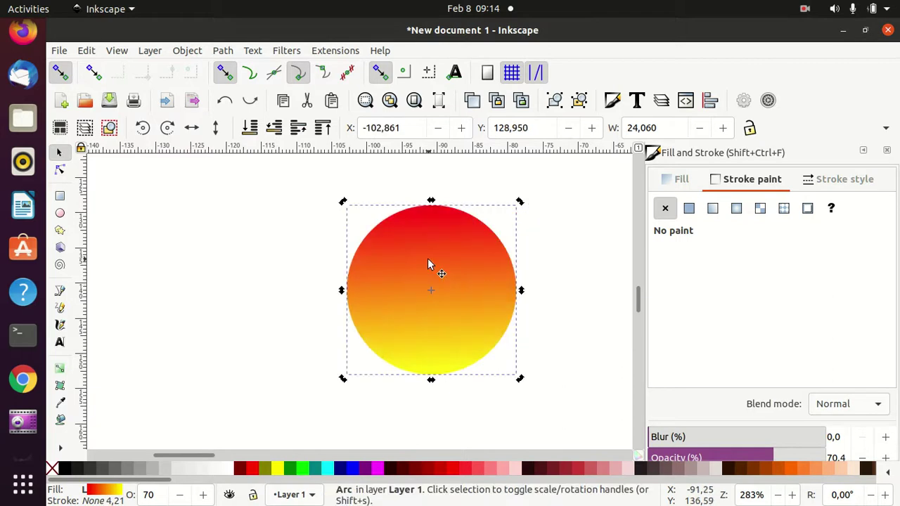
pyautogui.click(428, 260)
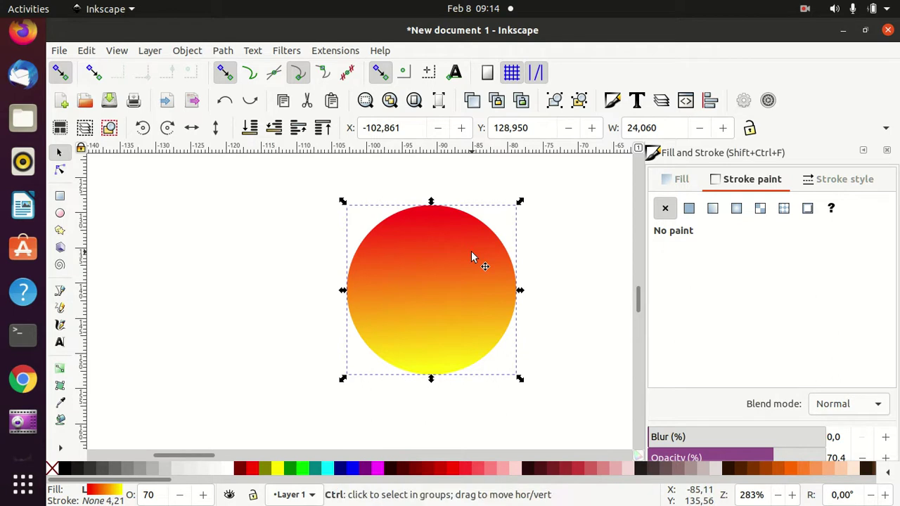
pyautogui.moveTo(519, 203); pyautogui.dragTo(500, 232)
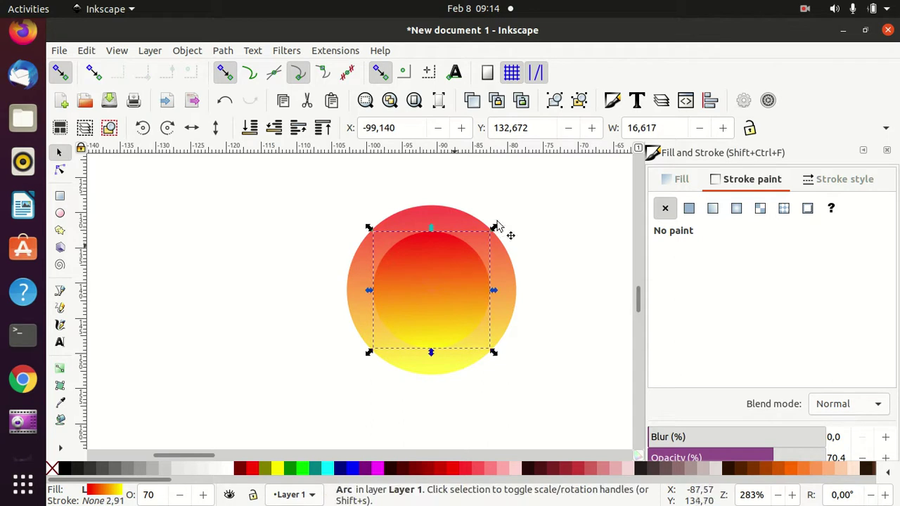
pyautogui.click(258, 260)
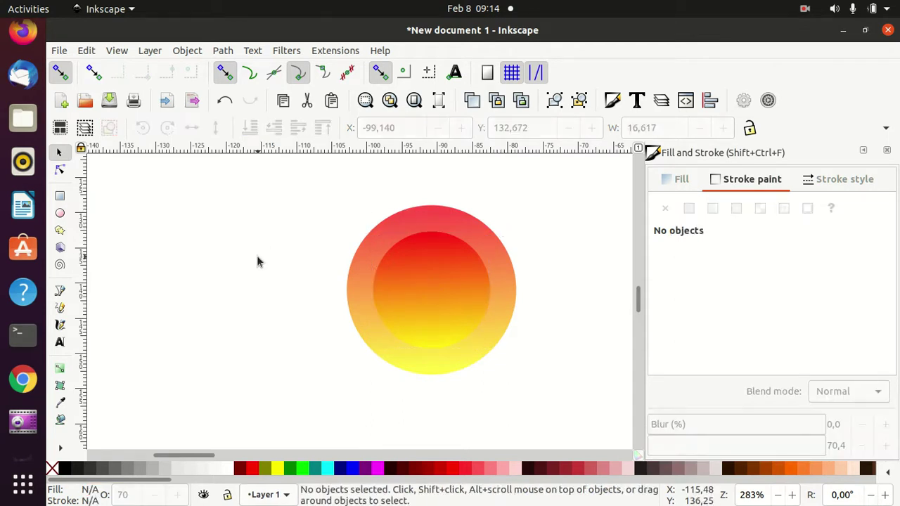
pyautogui.click(437, 268)
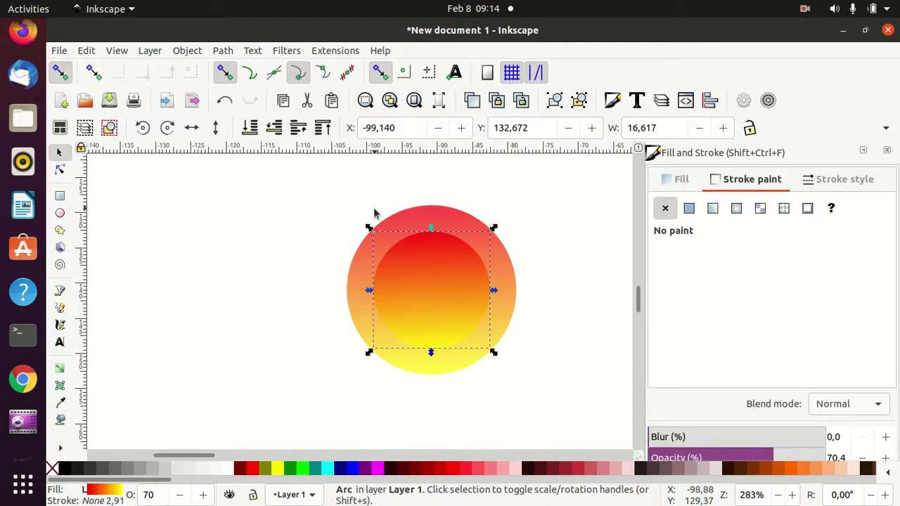
pyautogui.keyDown('shift'); pyautogui.click(433, 218); pyautogui.keyUp('shift')
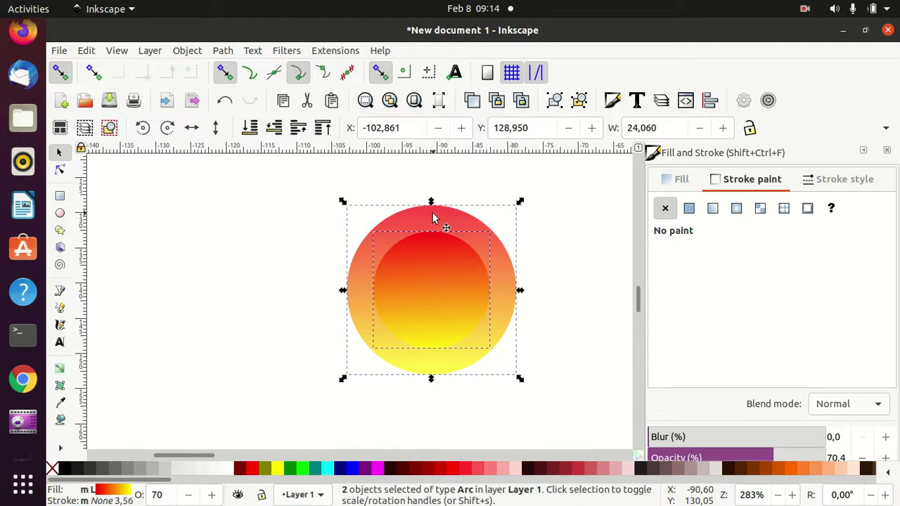
pyautogui.click(223, 51)
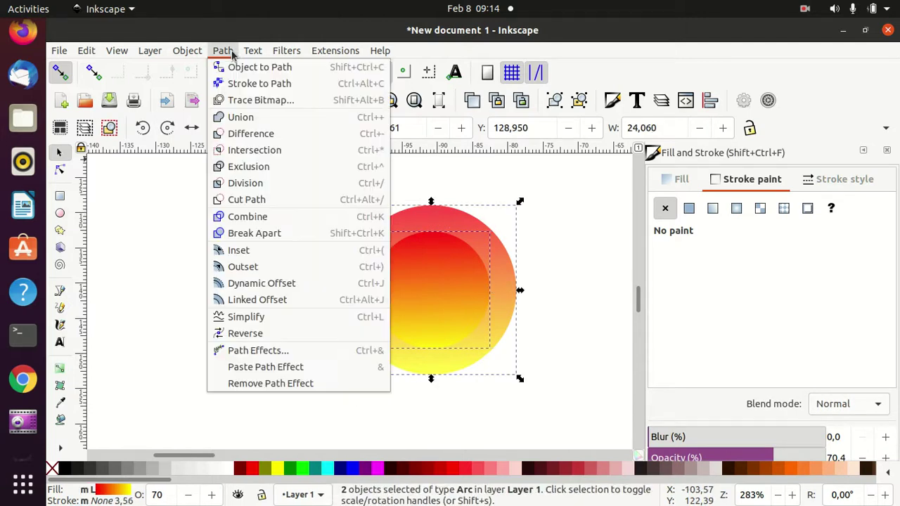
pyautogui.click(264, 218)
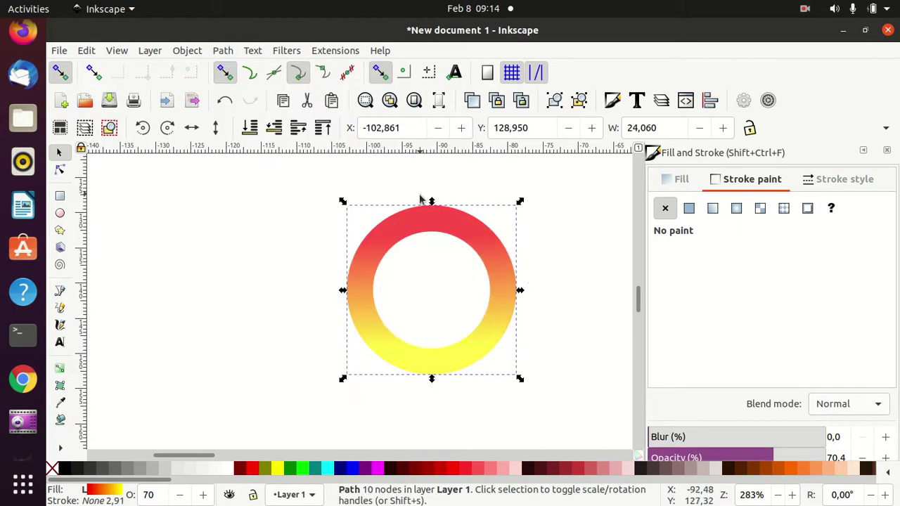
pyautogui.click(277, 257)
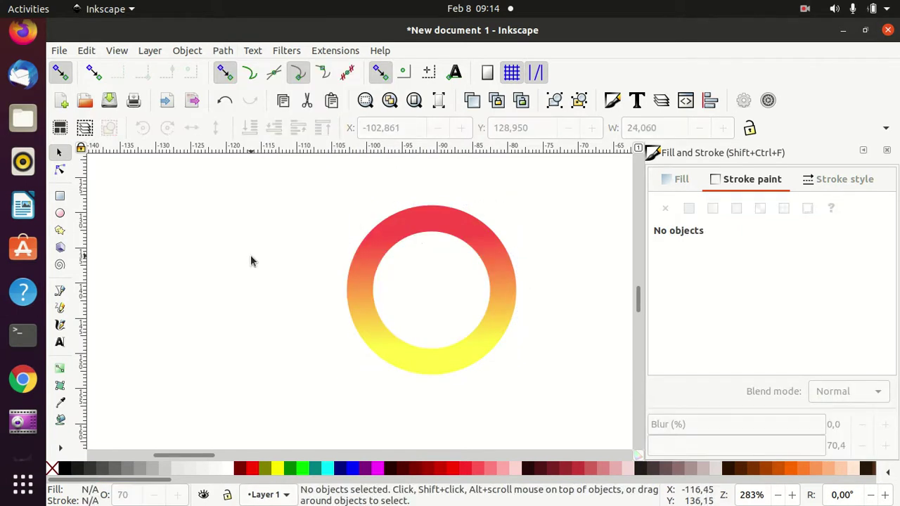
pyautogui.hotkey('ctrl', 'z')
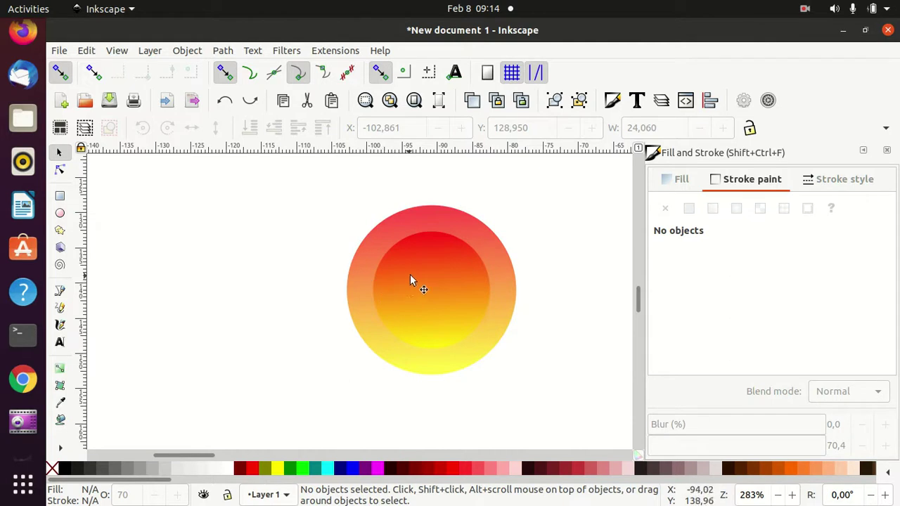
pyautogui.moveTo(410, 280); pyautogui.dragTo(305, 312)
pyautogui.hotkey('ctrl', 'z')
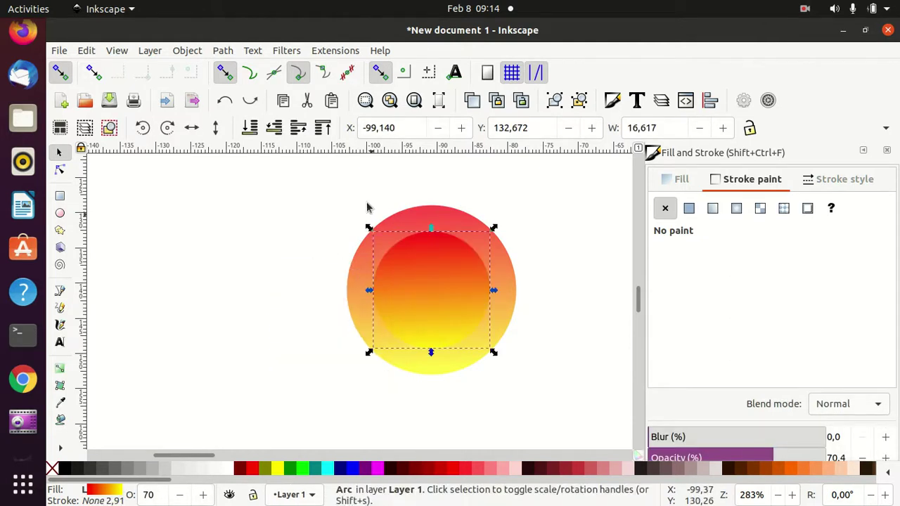
pyautogui.moveTo(329, 177); pyautogui.dragTo(542, 422)
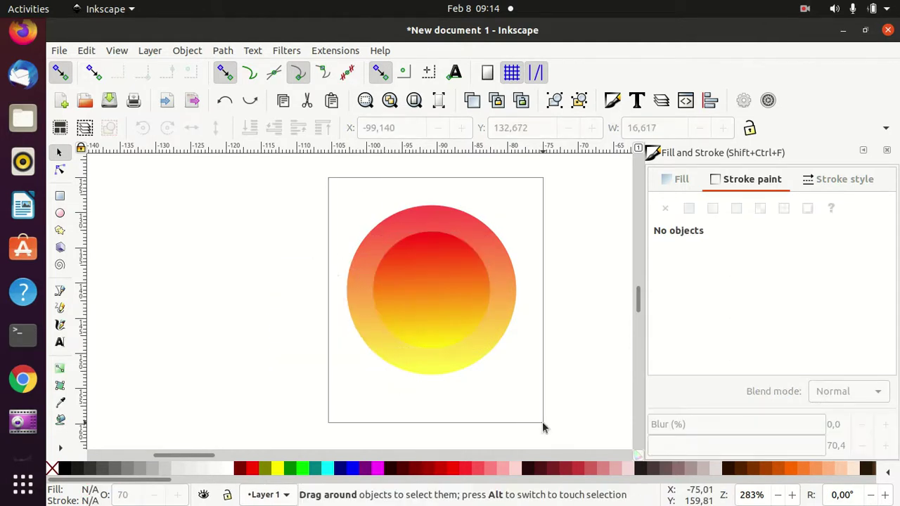
# Try a Difference cut and a test rectangle, then undo the changes
pyautogui.click(225, 50)
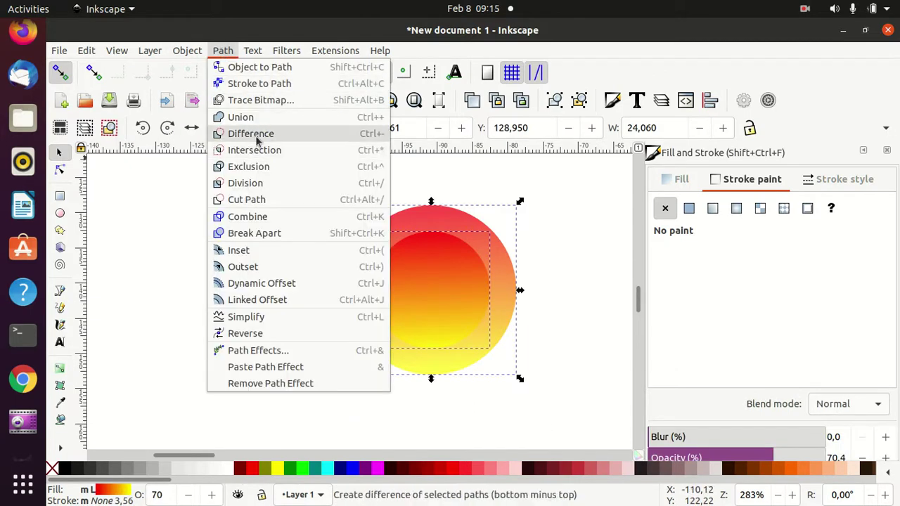
pyautogui.click(259, 135)
pyautogui.click(236, 261)
pyautogui.moveTo(401, 218)
pyautogui.mouseDown()
pyautogui.moveTo(243, 221)
pyautogui.moveTo(427, 235)
pyautogui.mouseUp()
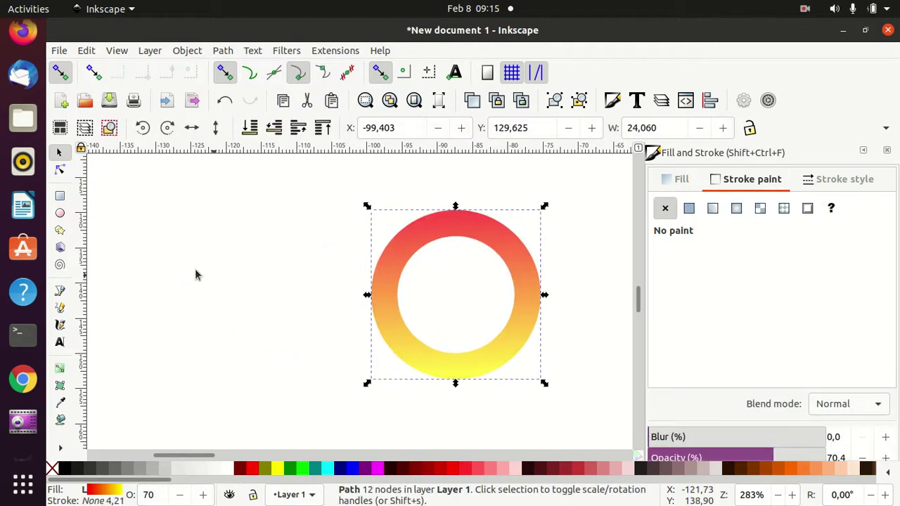
pyautogui.click(60, 197)
pyautogui.moveTo(202, 210); pyautogui.dragTo(299, 328)
pyautogui.press('s')
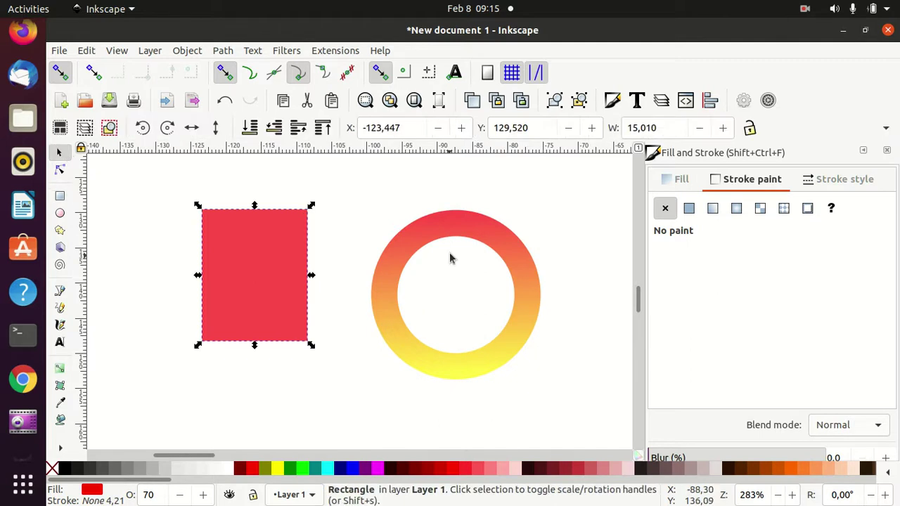
pyautogui.moveTo(410, 232); pyautogui.dragTo(481, 245)
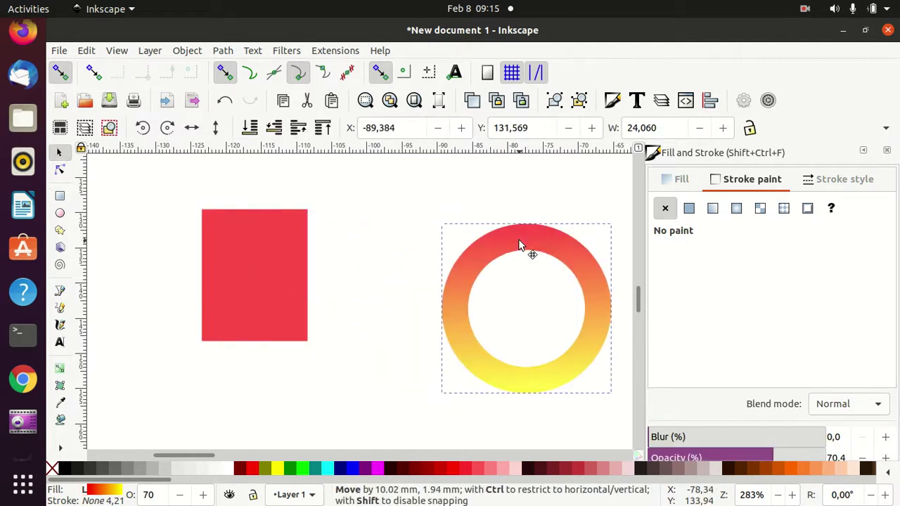
pyautogui.click(254, 248)
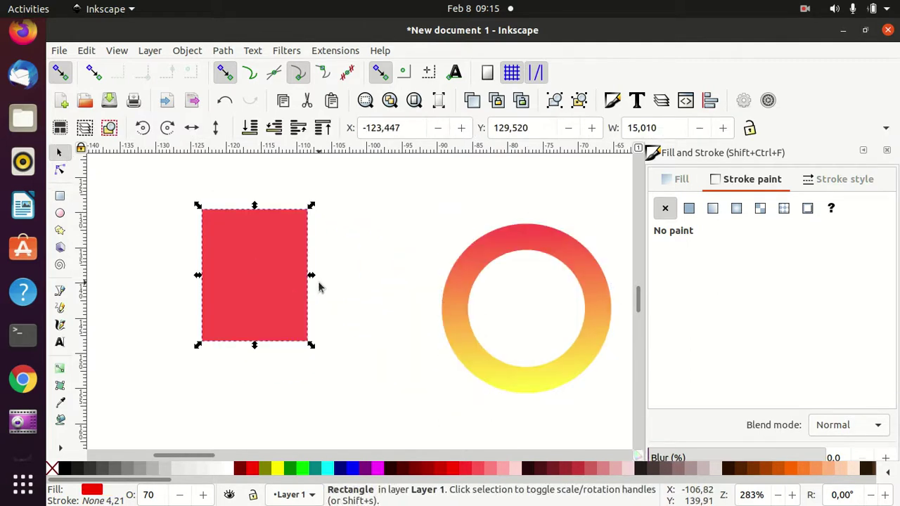
pyautogui.press('Delete')
pyautogui.hotkey('ctrl', 'z')
pyautogui.hotkey('ctrl', 'z')
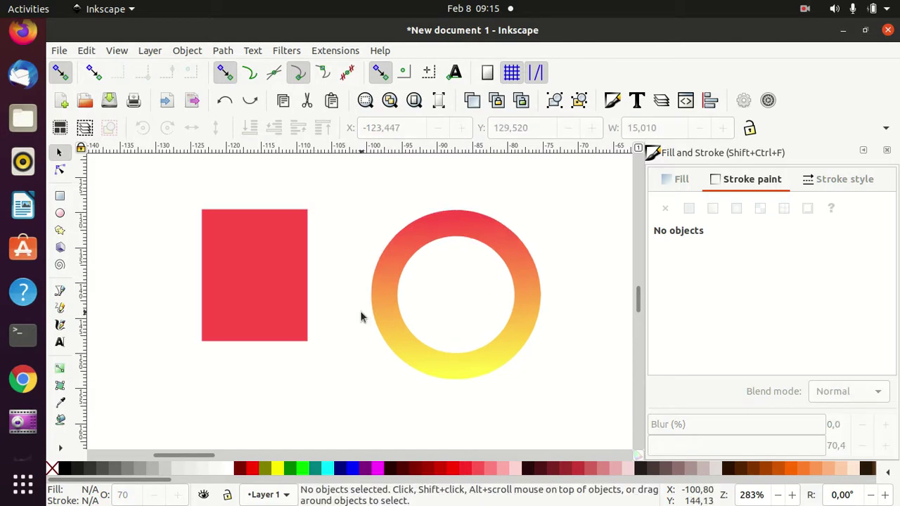
pyautogui.hotkey('ctrl', 'z')
pyautogui.hotkey('ctrl', 'z')
pyautogui.hotkey('ctrl', 'z')
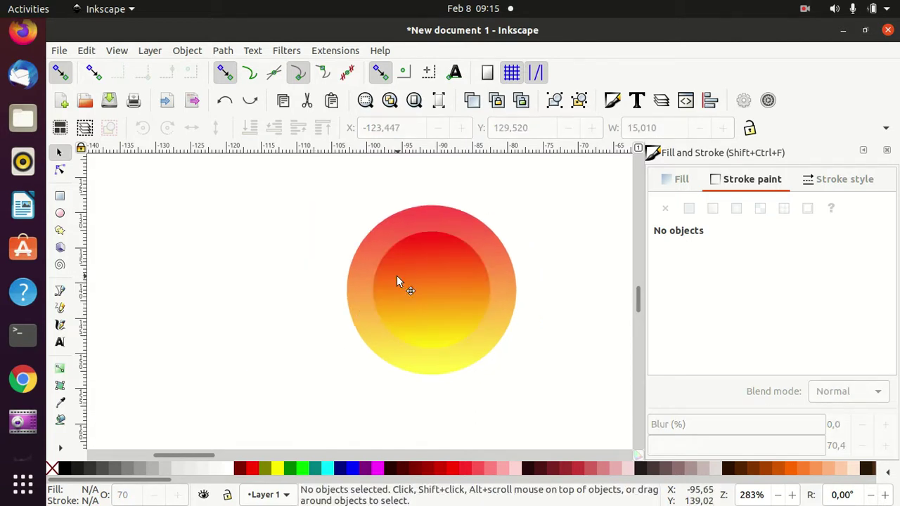
# Combine both circles into one hollow ring and delete the test rectangle
pyautogui.click(397, 276)
pyautogui.keyDown('shift'); pyautogui.click(417, 222); pyautogui.keyUp('shift')
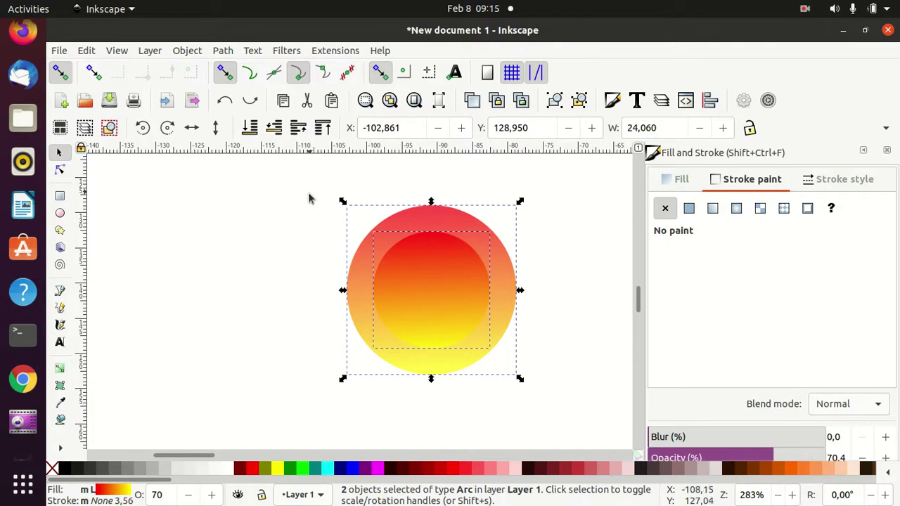
pyautogui.click(222, 51)
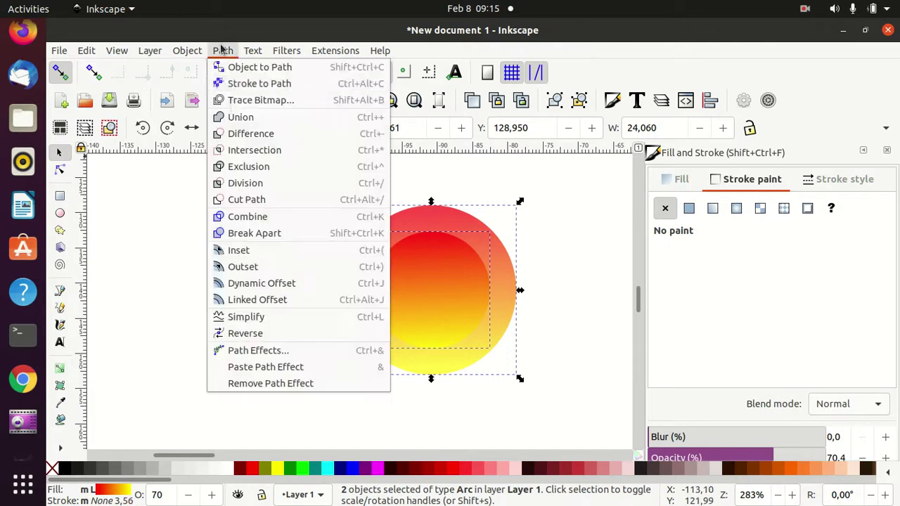
pyautogui.click(266, 215)
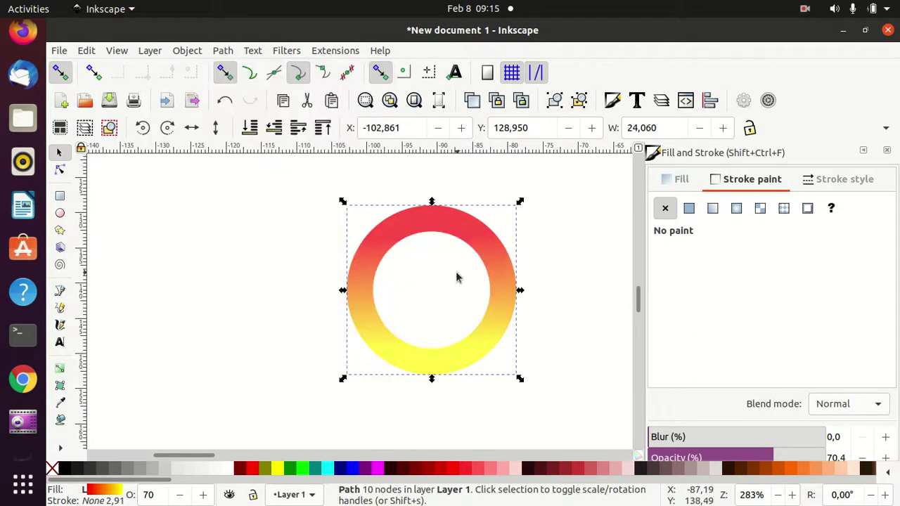
pyautogui.click(60, 196)
pyautogui.moveTo(275, 346); pyautogui.dragTo(284, 351)
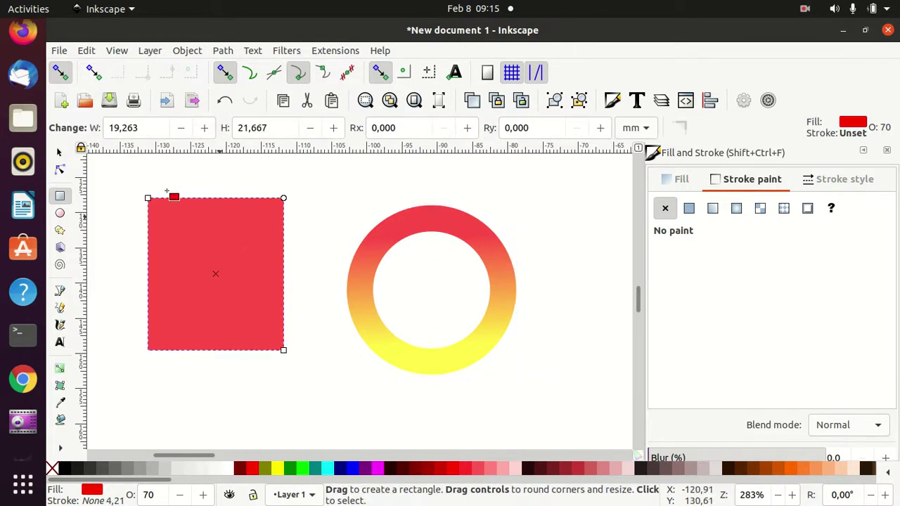
pyautogui.click(59, 152)
pyautogui.moveTo(401, 234)
pyautogui.mouseDown()
pyautogui.moveTo(221, 231)
pyautogui.moveTo(385, 232)
pyautogui.mouseUp()
pyautogui.click(181, 239)
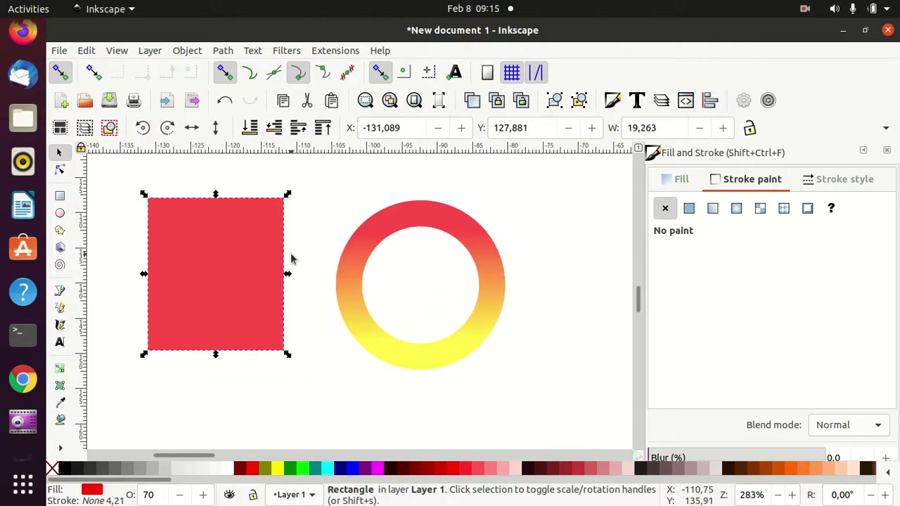
pyautogui.press('Delete')
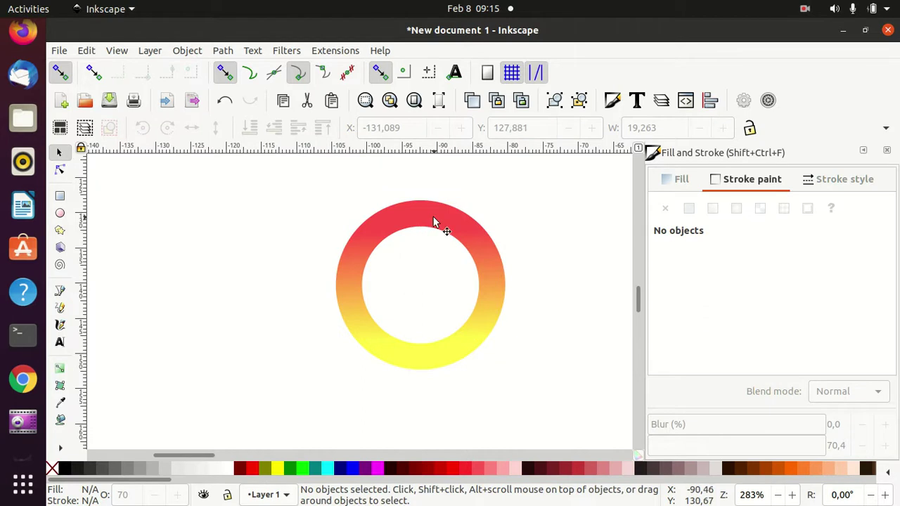
# Duplicate the ring and shrink the copy to 16.640 mm, centred inside
pyautogui.click(434, 223)
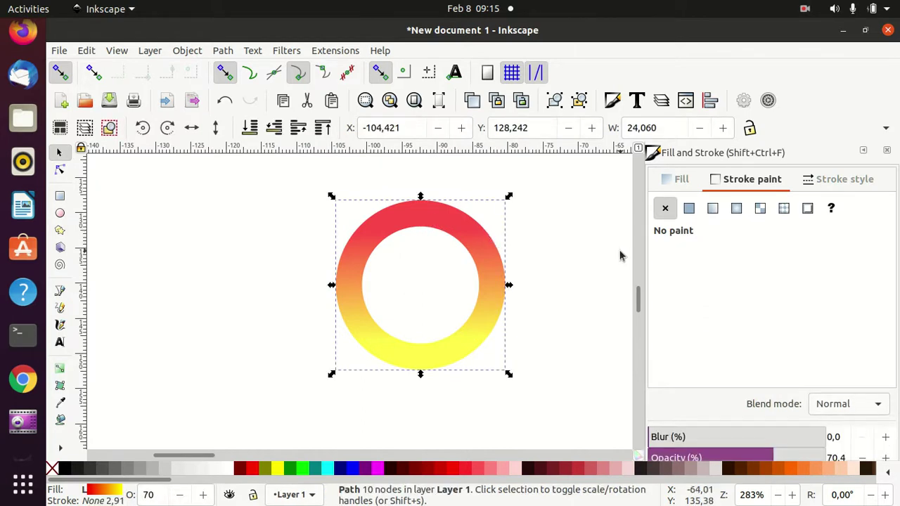
pyautogui.hotkey('ctrl', 'd')
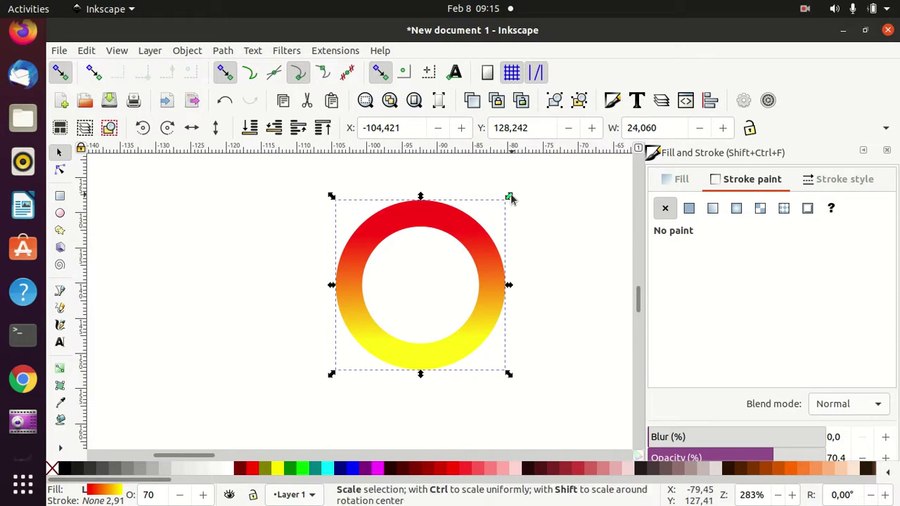
pyautogui.moveTo(511, 202); pyautogui.dragTo(500, 221)
pyautogui.click(535, 299)
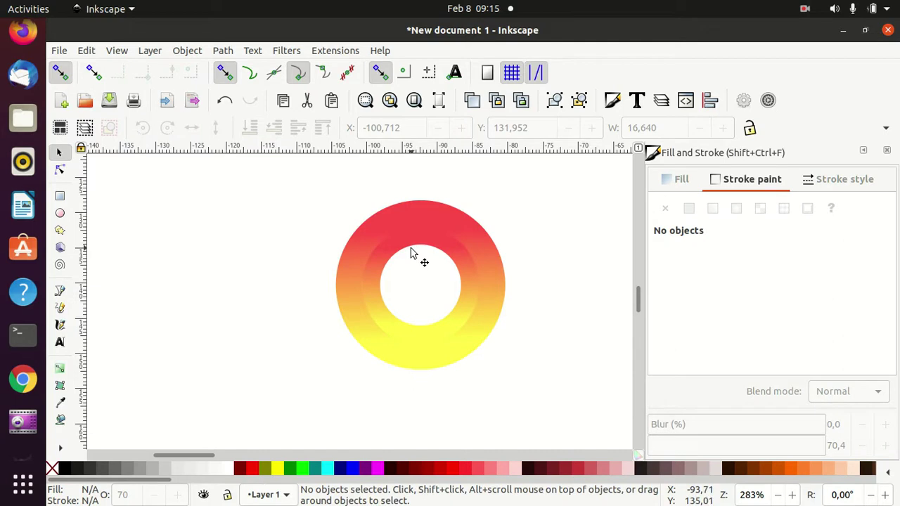
pyautogui.click(61, 369)
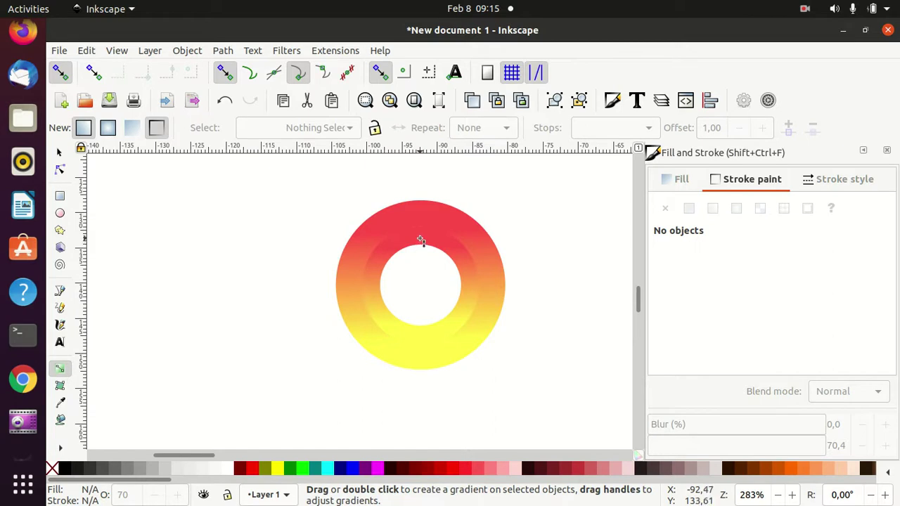
# Reverse the inner ring's gradient to fade from orange at top to red at bottom
pyautogui.click(59, 153)
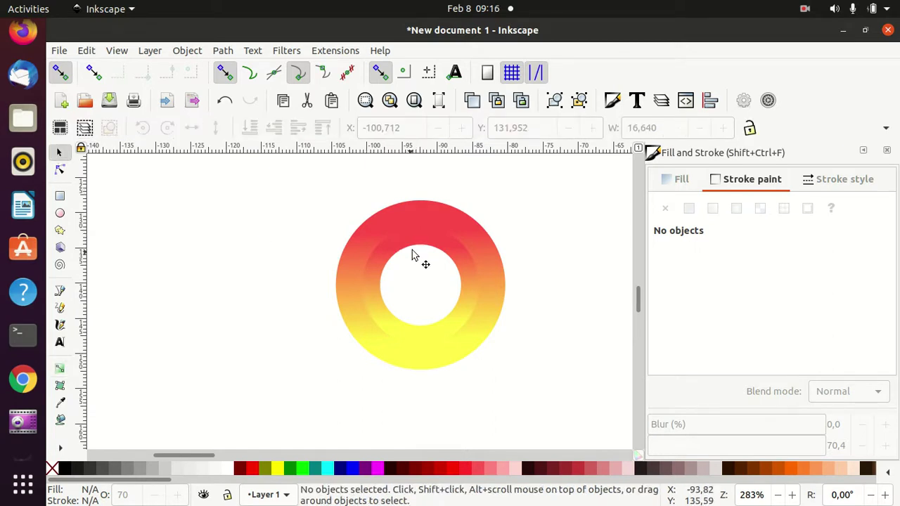
pyautogui.click(415, 247)
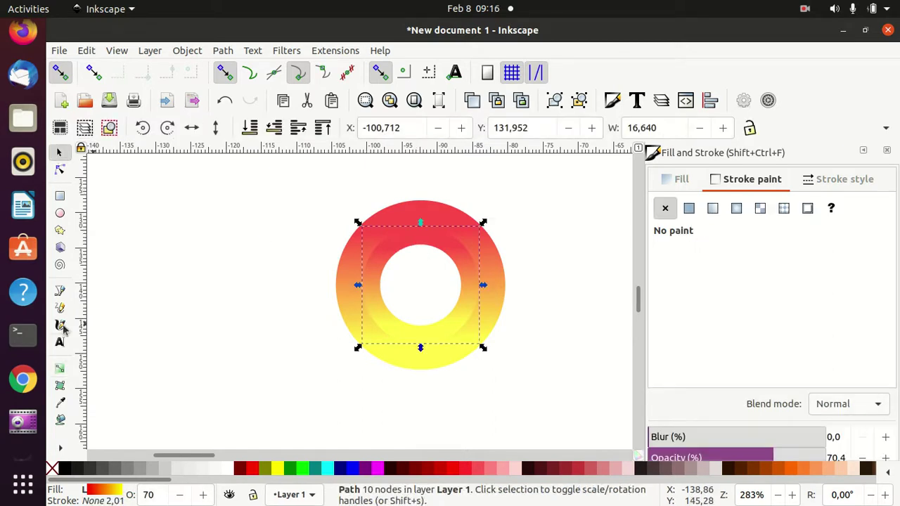
pyautogui.click(62, 370)
pyautogui.moveTo(416, 251); pyautogui.dragTo(421, 333)
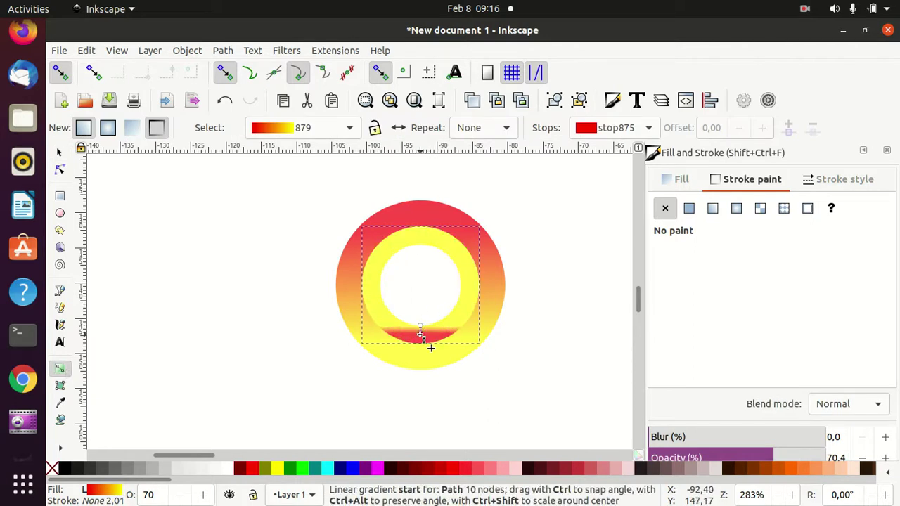
pyautogui.moveTo(420, 331); pyautogui.dragTo(417, 225)
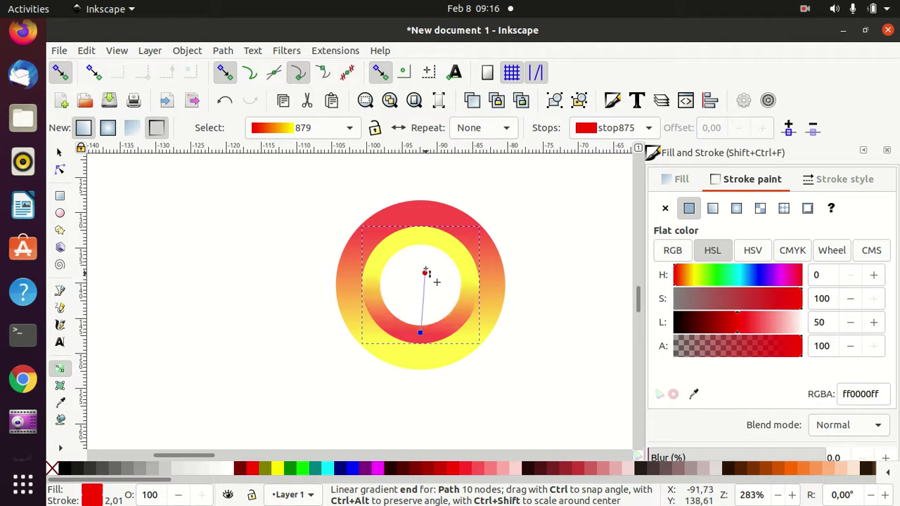
pyautogui.click(420, 333)
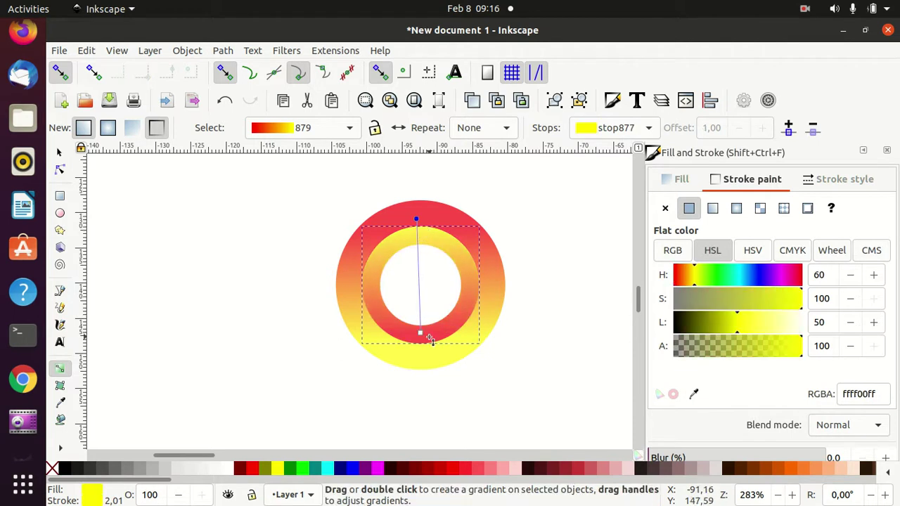
pyautogui.moveTo(422, 334); pyautogui.dragTo(423, 310)
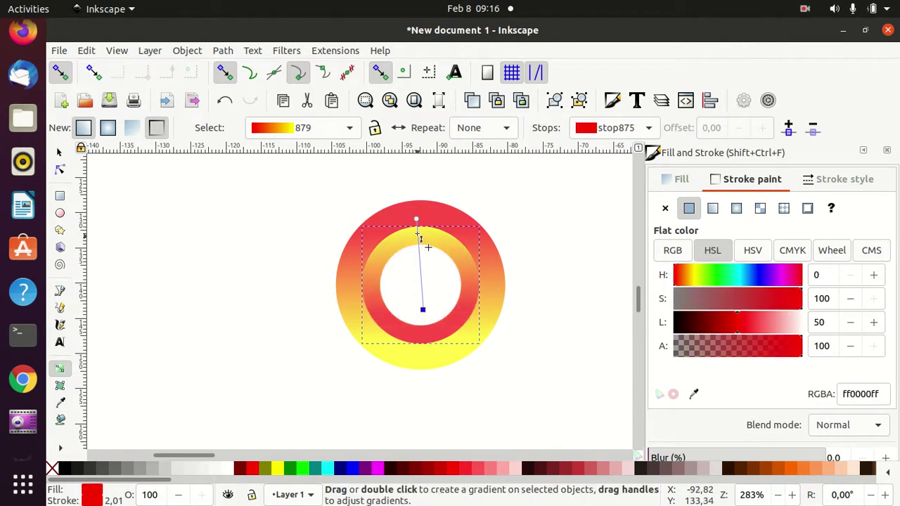
pyautogui.moveTo(416, 222)
pyautogui.mouseDown()
pyautogui.moveTo(418, 241)
pyautogui.moveTo(419, 204)
pyautogui.mouseUp()
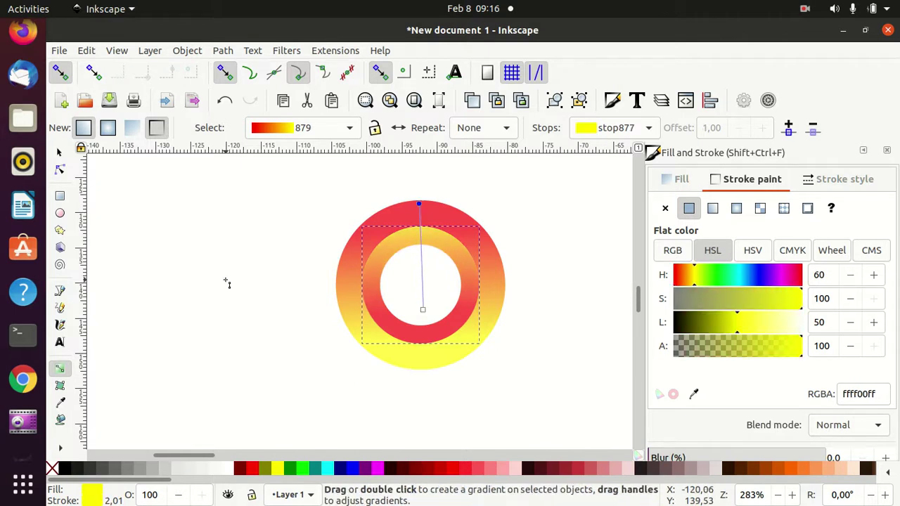
pyautogui.click(60, 153)
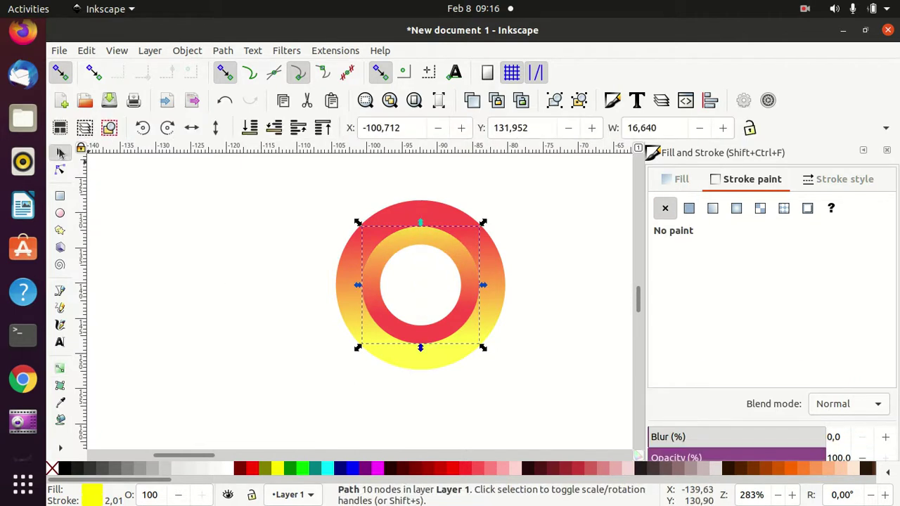
pyautogui.click(270, 290)
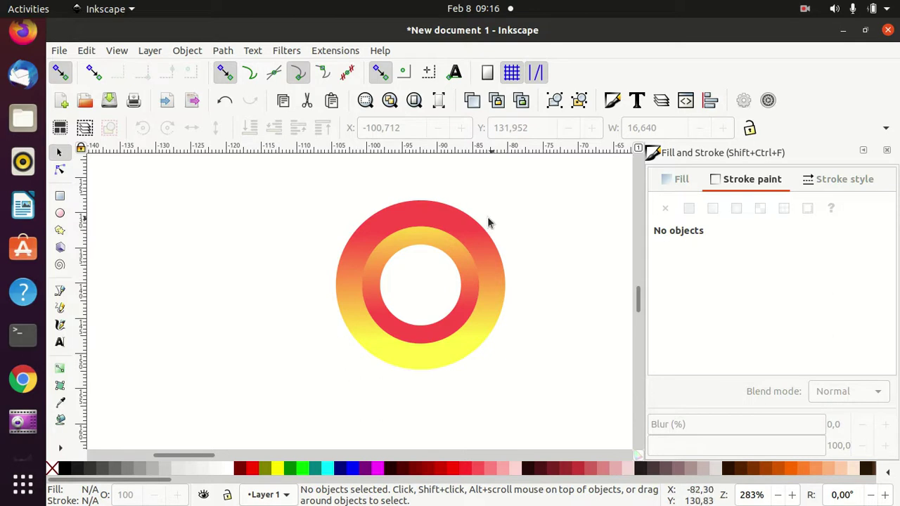
# Draw a thin horizontal red bar from the ring's centre past its right edge
pyautogui.click(60, 199)
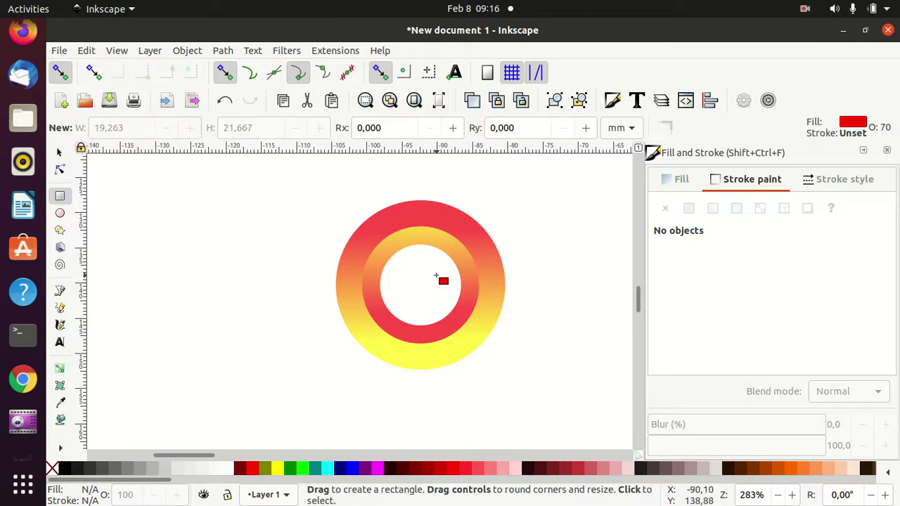
pyautogui.moveTo(428, 273)
pyautogui.mouseDown()
pyautogui.moveTo(434, 294)
pyautogui.moveTo(565, 294)
pyautogui.mouseUp()
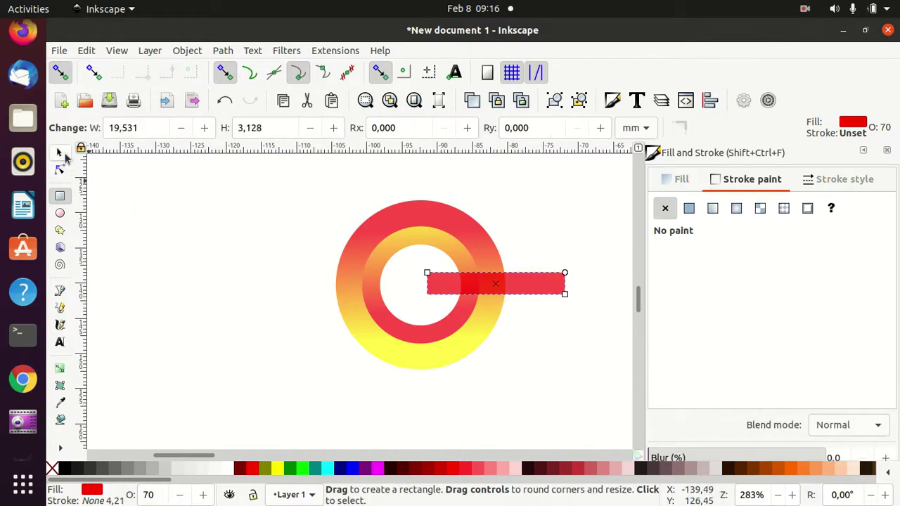
pyautogui.click(62, 154)
# Select the gradient rings together with the red bar, checking the Path operations list
pyautogui.click(437, 226)
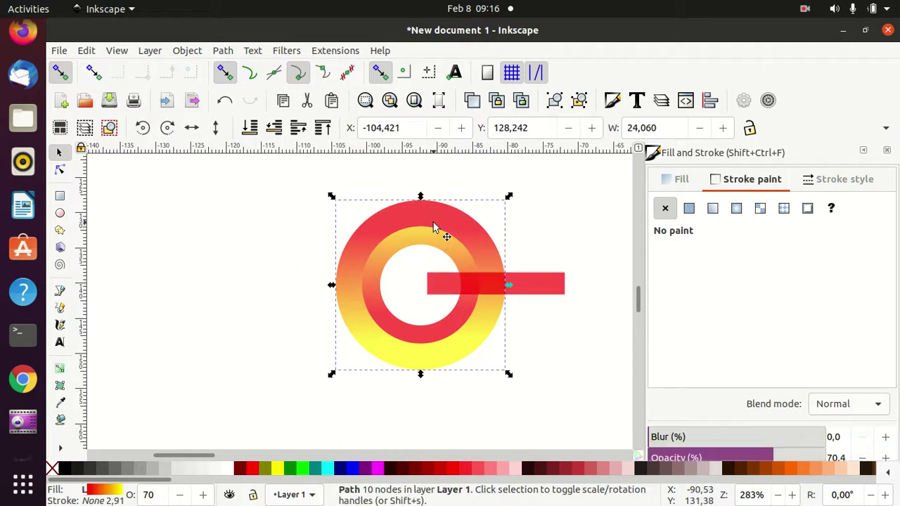
pyautogui.click(487, 284)
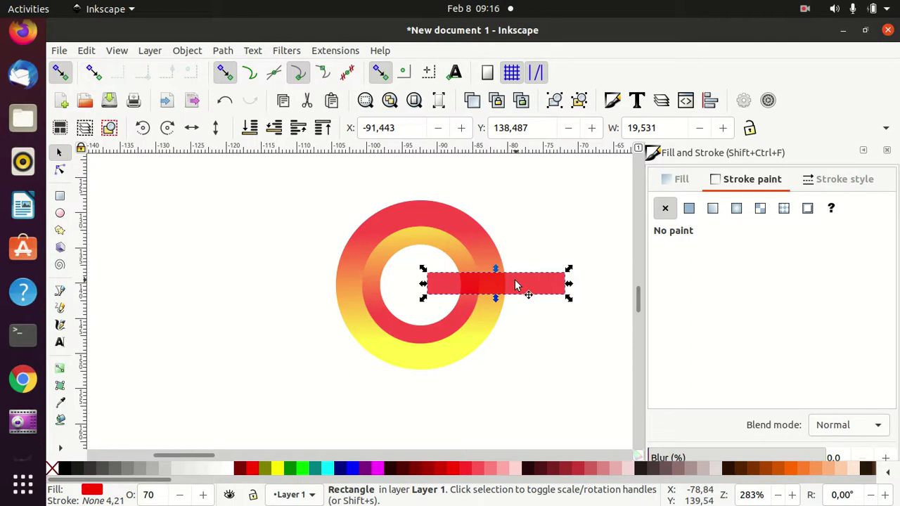
pyautogui.click(217, 51)
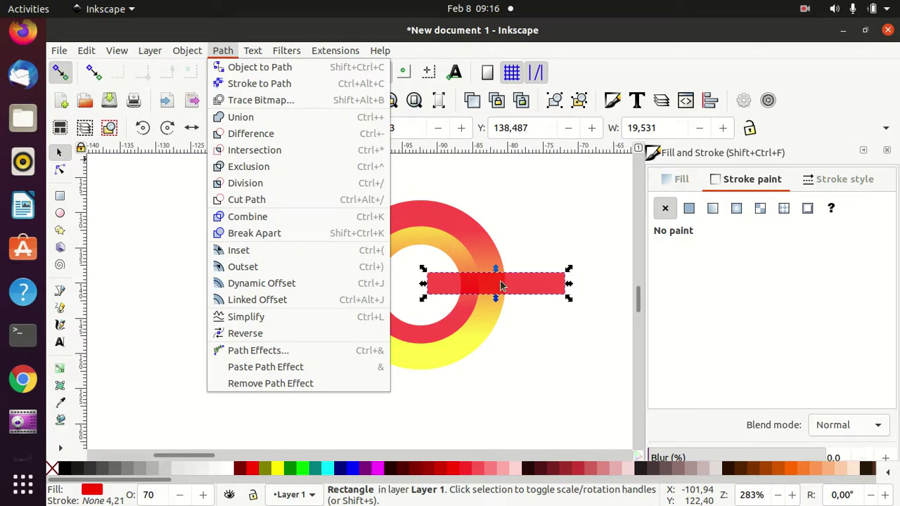
pyautogui.click(543, 214)
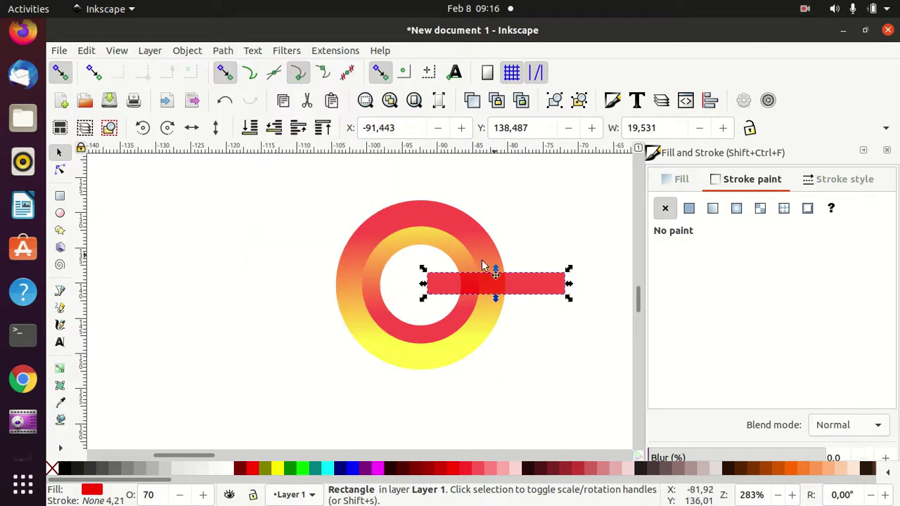
pyautogui.click(436, 246)
pyautogui.click(443, 211)
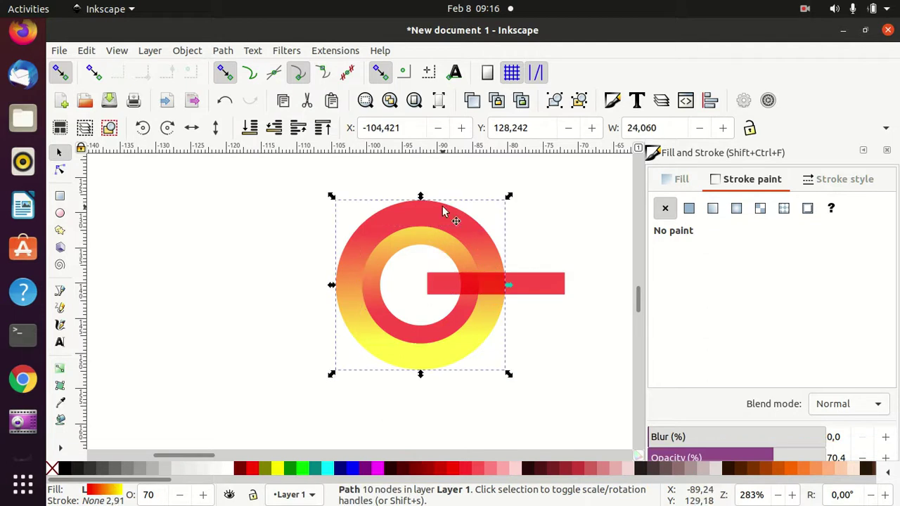
pyautogui.click(444, 247)
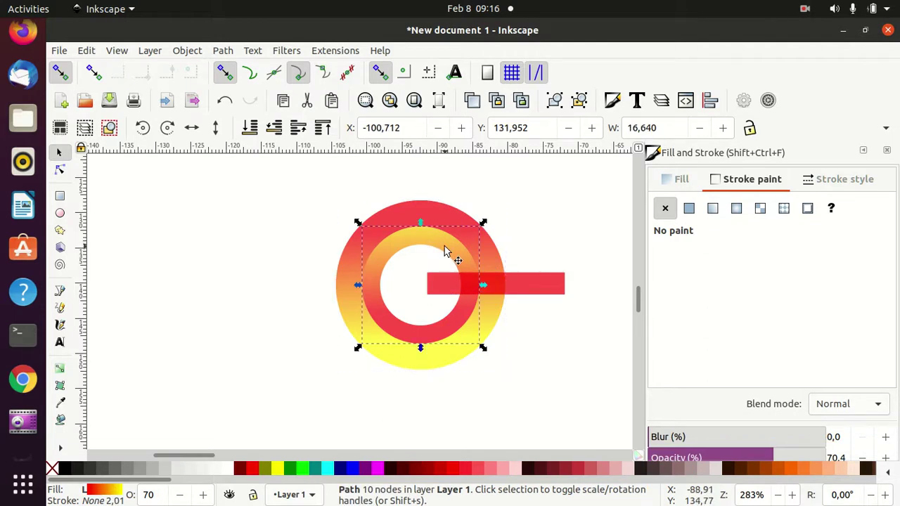
pyautogui.click(538, 288)
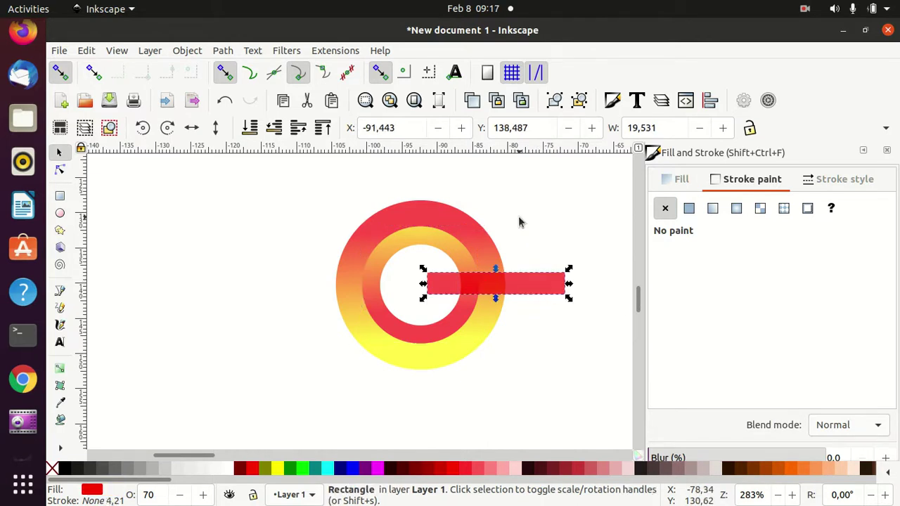
# Trial-subtract the bar from the inner ring with Path Difference, then undo it
pyautogui.moveTo(533, 284); pyautogui.dragTo(552, 255)
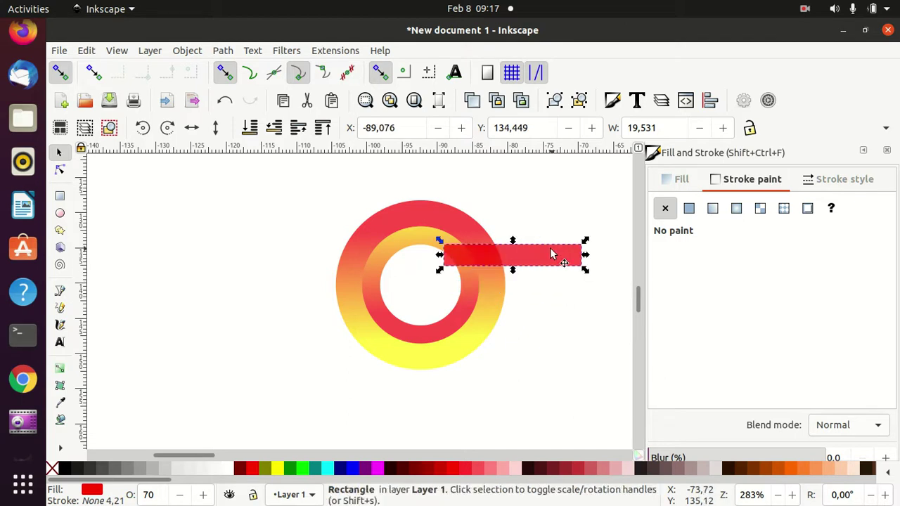
pyautogui.hotkey('ctrl', 'z')
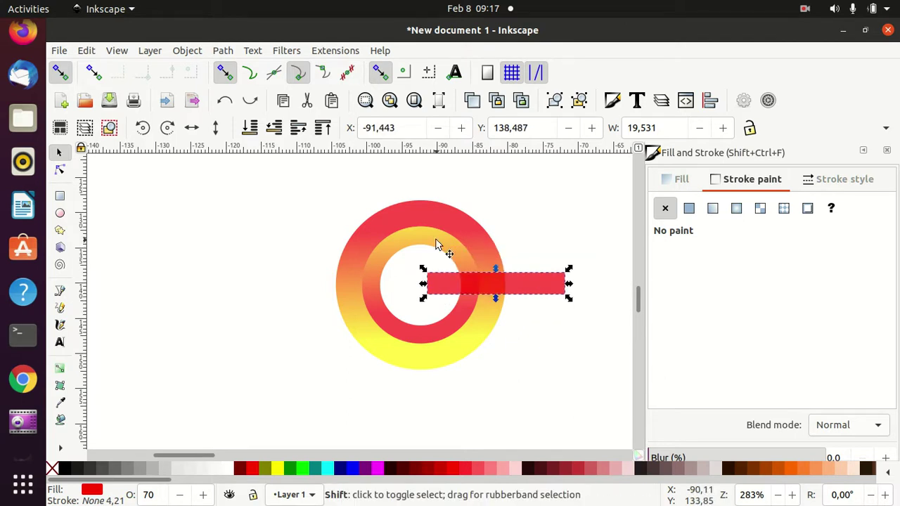
pyautogui.keyDown('shift'); pyautogui.click(438, 246); pyautogui.keyUp('shift')
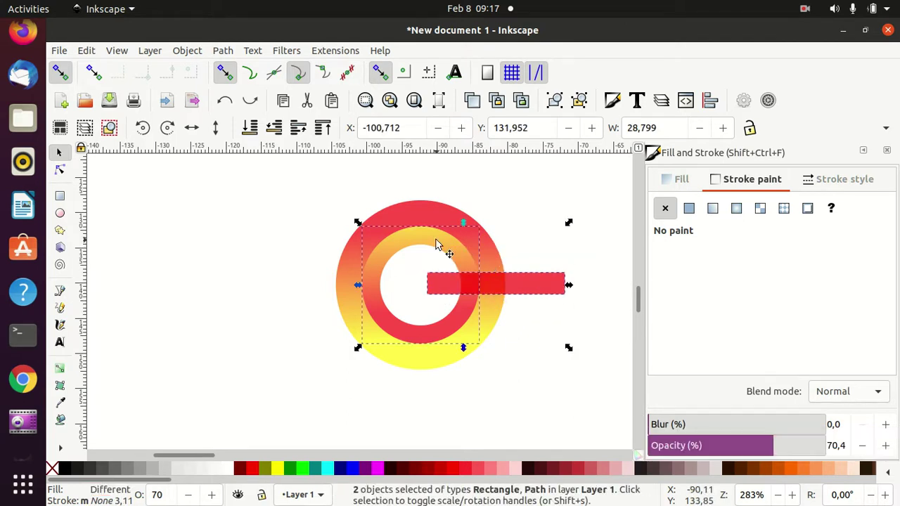
pyautogui.click(223, 52)
pyautogui.click(248, 135)
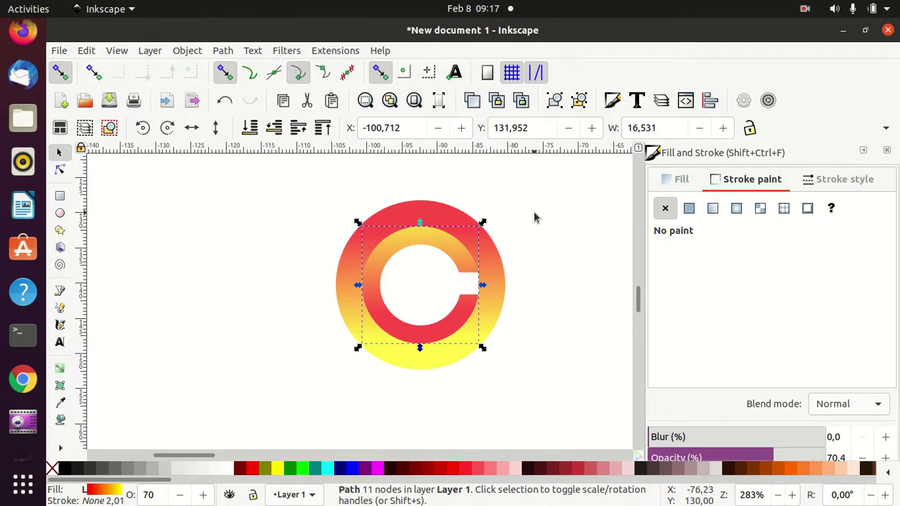
pyautogui.press('ctrl')
pyautogui.hotkey('ctrl', 'z')
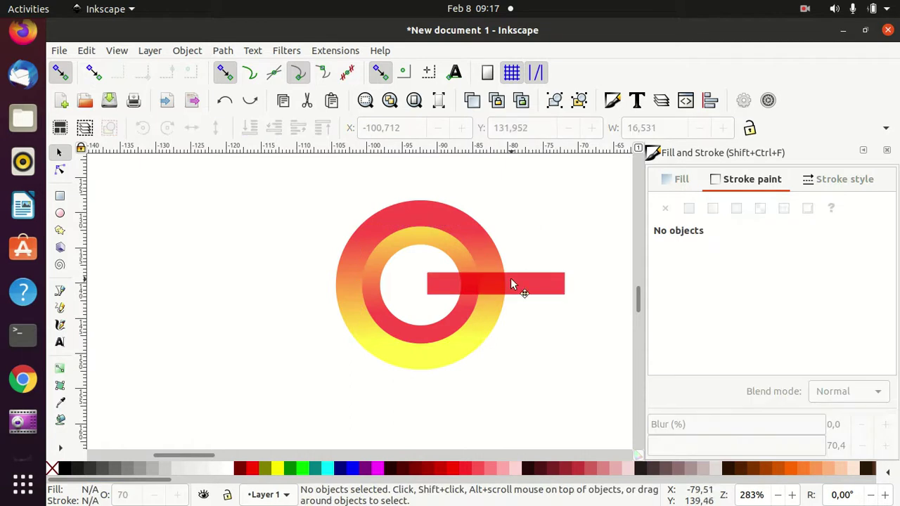
# Duplicate the red bar and cut one copy out of the inner ring
pyautogui.click(510, 277)
pyautogui.hotkey('ctrl', 'd')
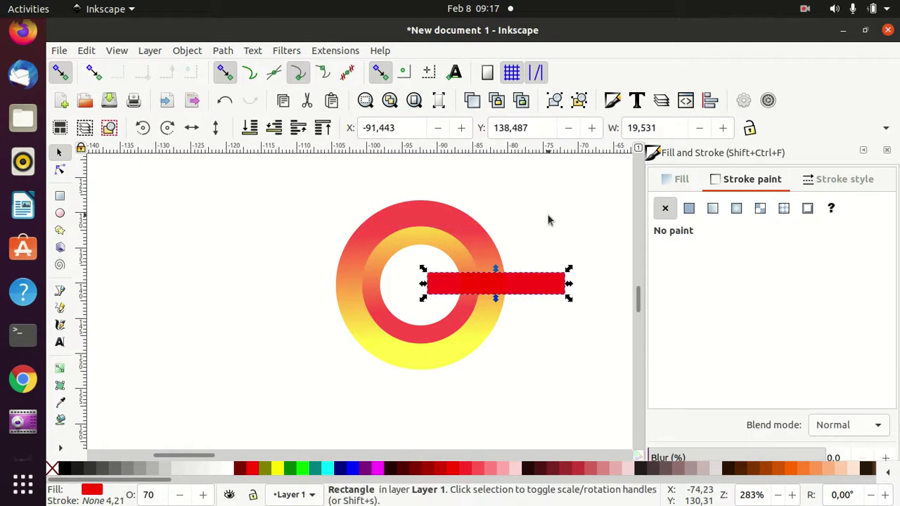
pyautogui.keyDown('shift'); pyautogui.click(436, 240); pyautogui.keyUp('shift')
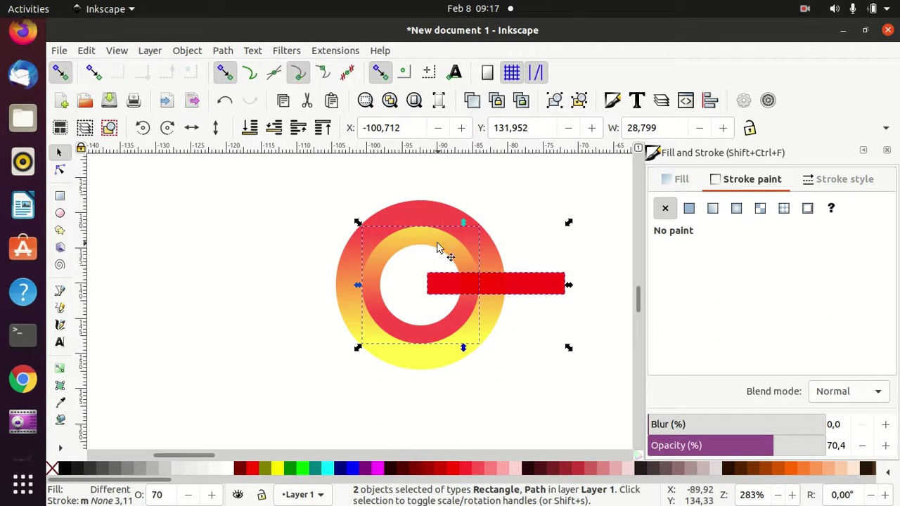
pyautogui.click(222, 51)
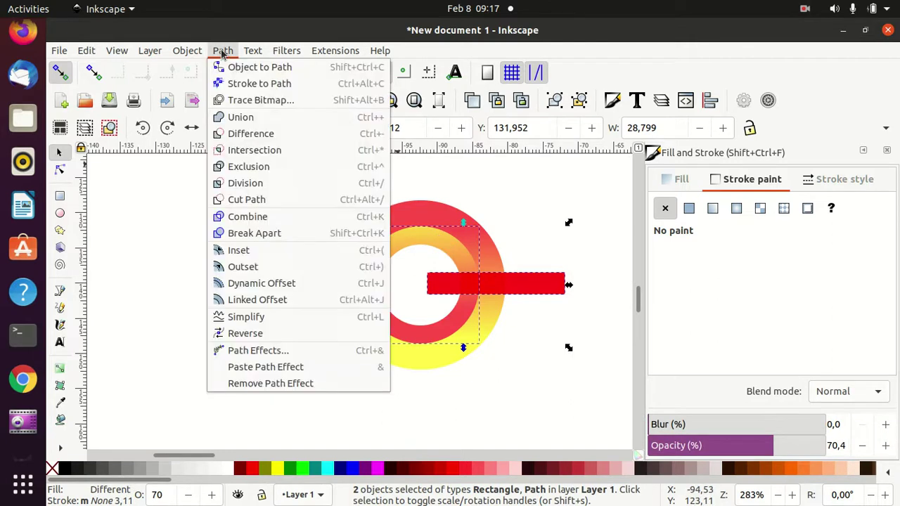
pyautogui.click(258, 135)
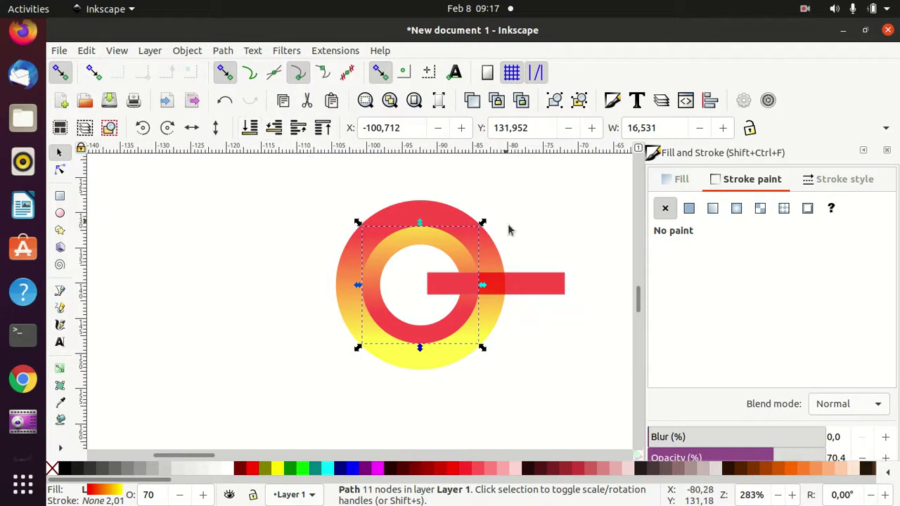
pyautogui.click(556, 241)
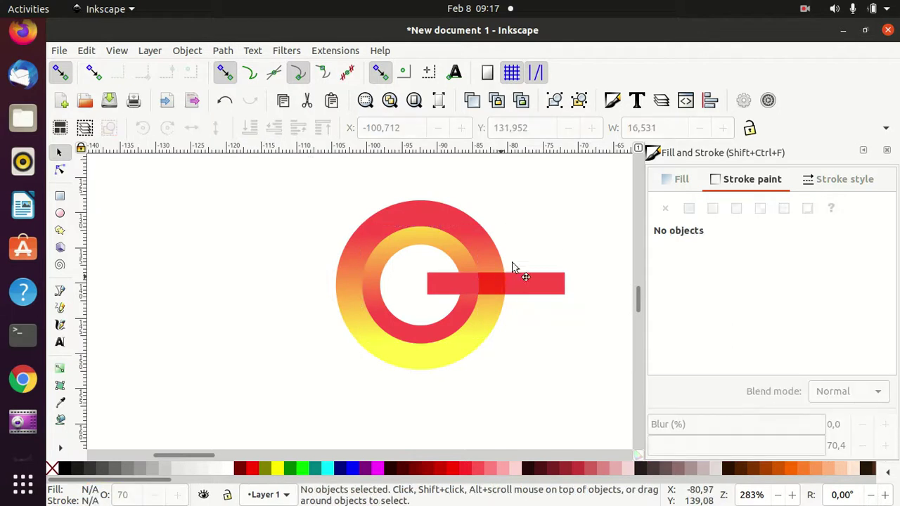
# Cut the remaining bar out of the outer ring, leaving a C shape
pyautogui.moveTo(508, 281); pyautogui.dragTo(528, 250)
pyautogui.hotkey('ctrl', 'z')
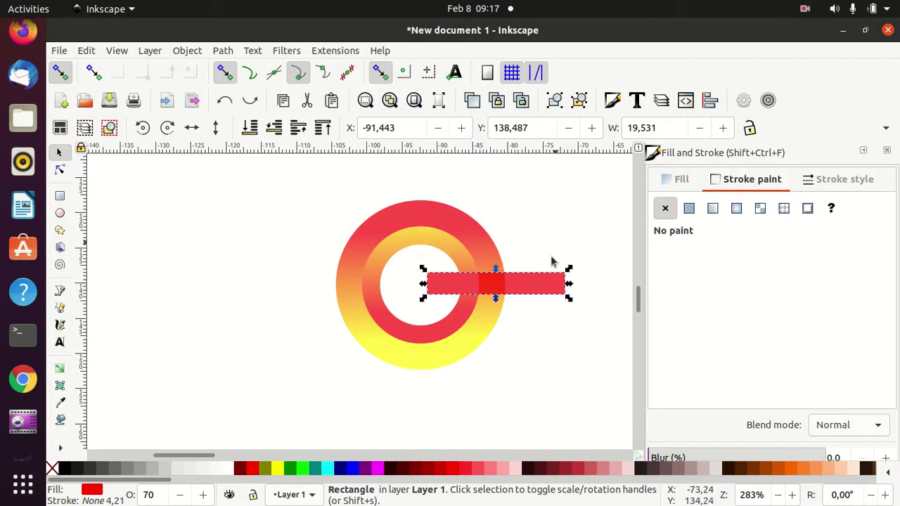
pyautogui.keyDown('shift'); pyautogui.click(466, 227); pyautogui.keyUp('shift')
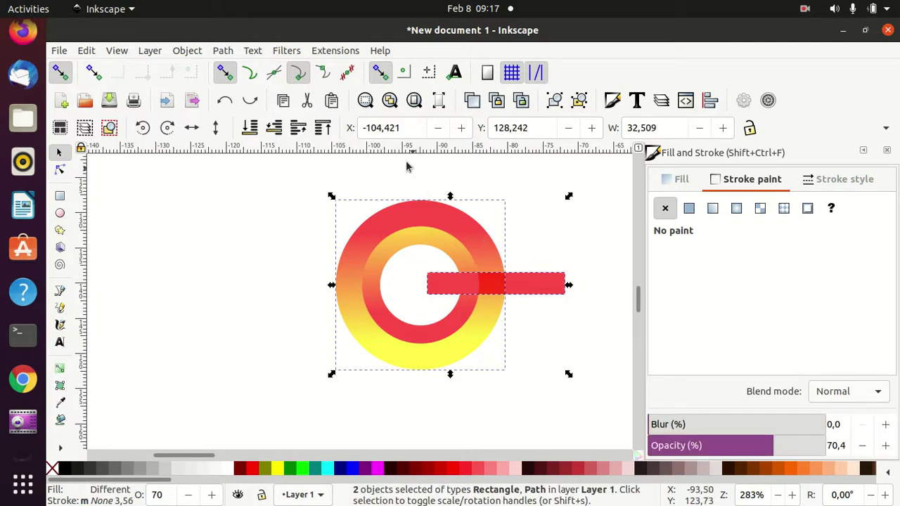
pyautogui.click(223, 52)
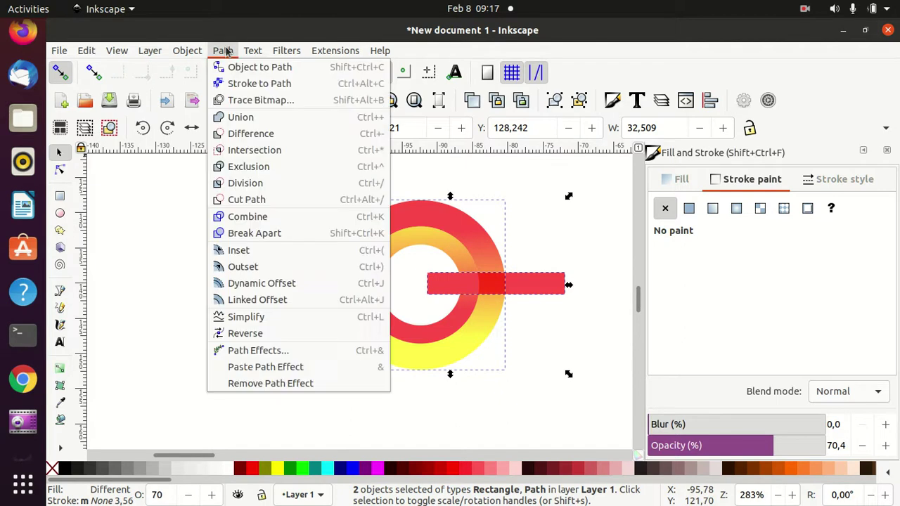
pyautogui.click(273, 140)
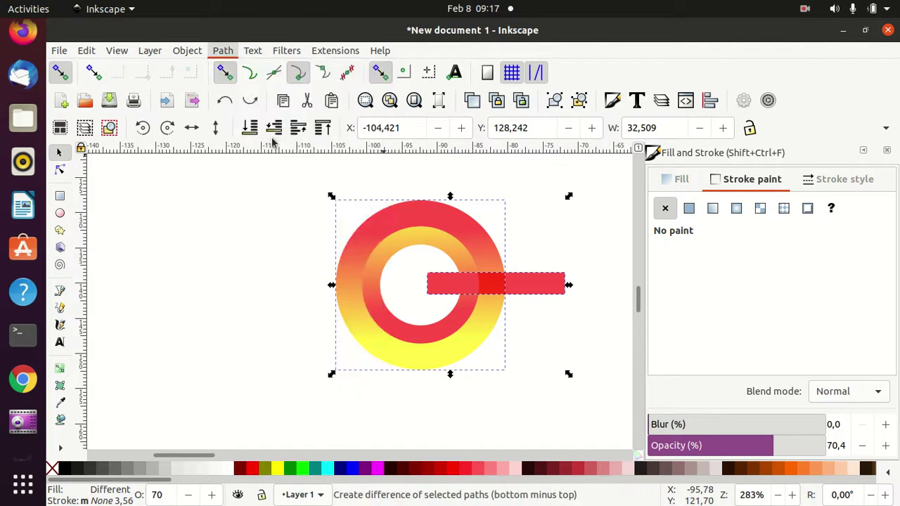
pyautogui.click(573, 329)
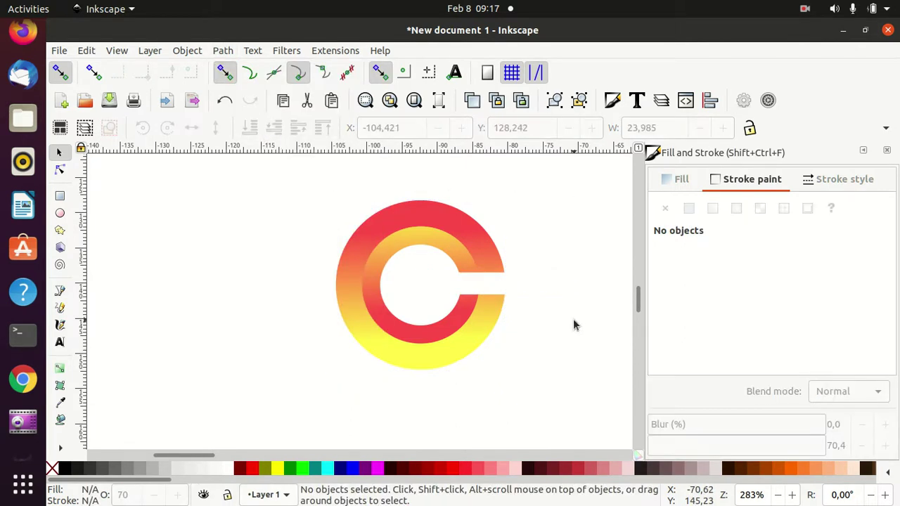